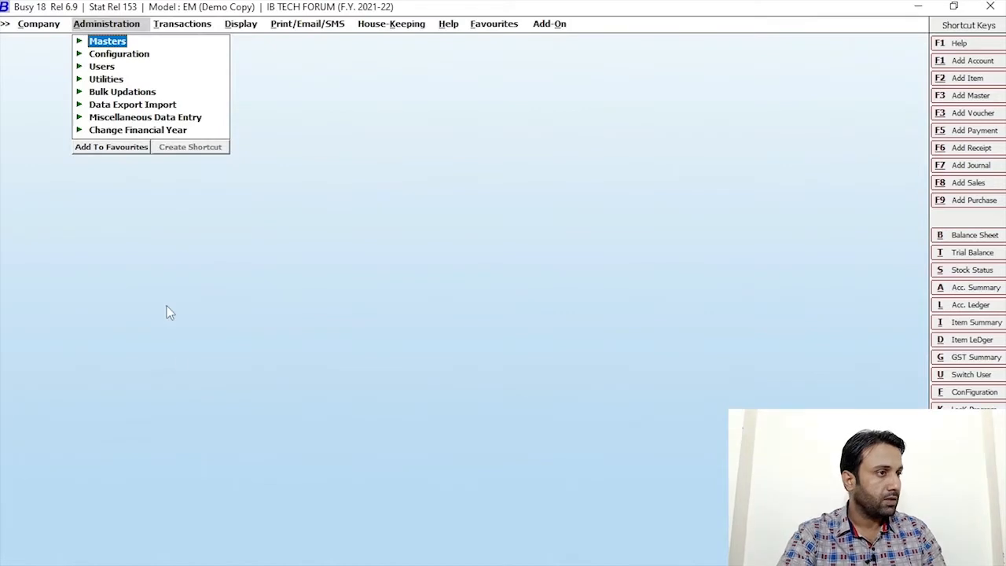
# Step: Open the General section of the Features / Options configuration and set Maintain Tracking No. in Vouchers to Y
pyautogui.press('Escape')
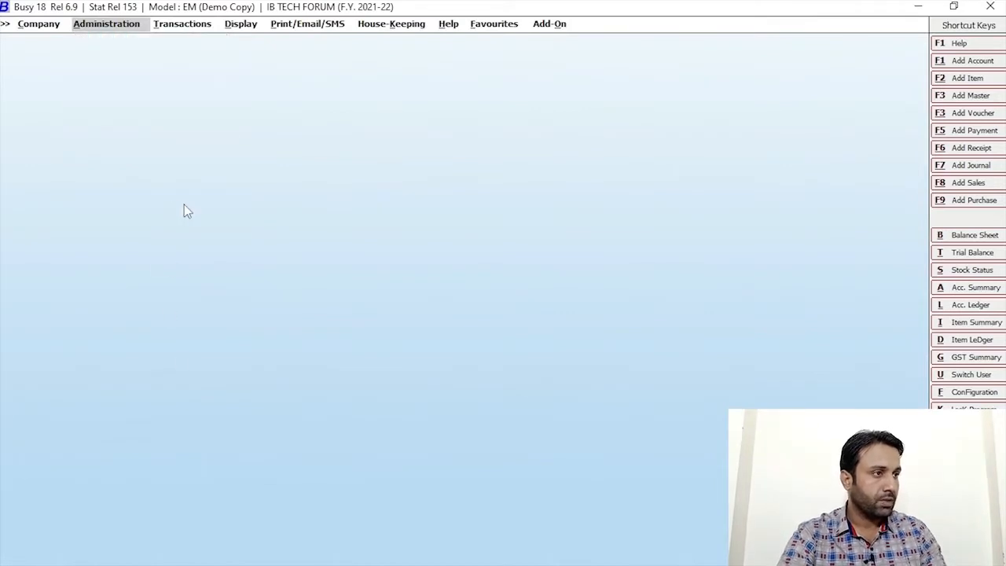
pyautogui.click(123, 26)
pyautogui.click(130, 58)
pyautogui.click(189, 57)
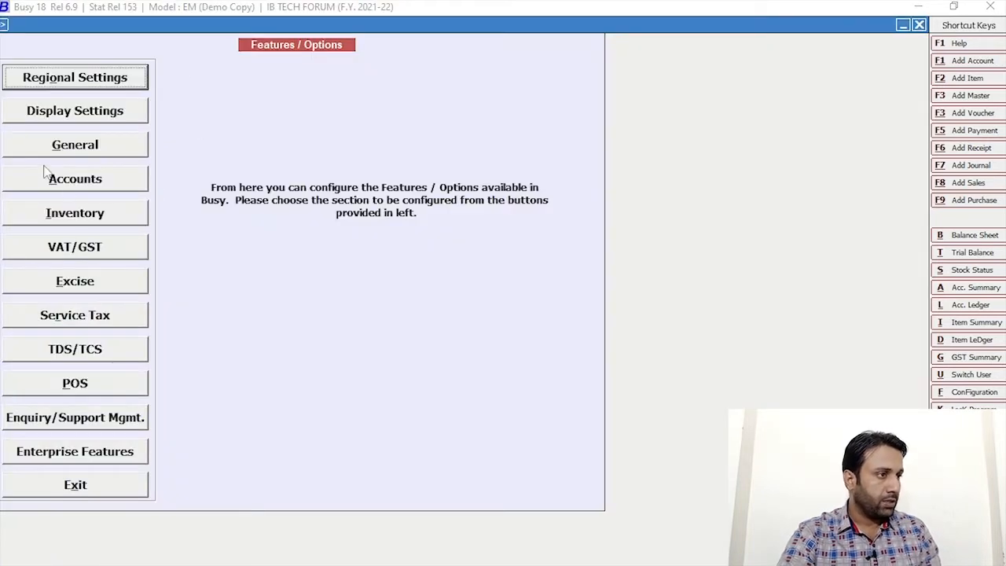
pyautogui.click(86, 150)
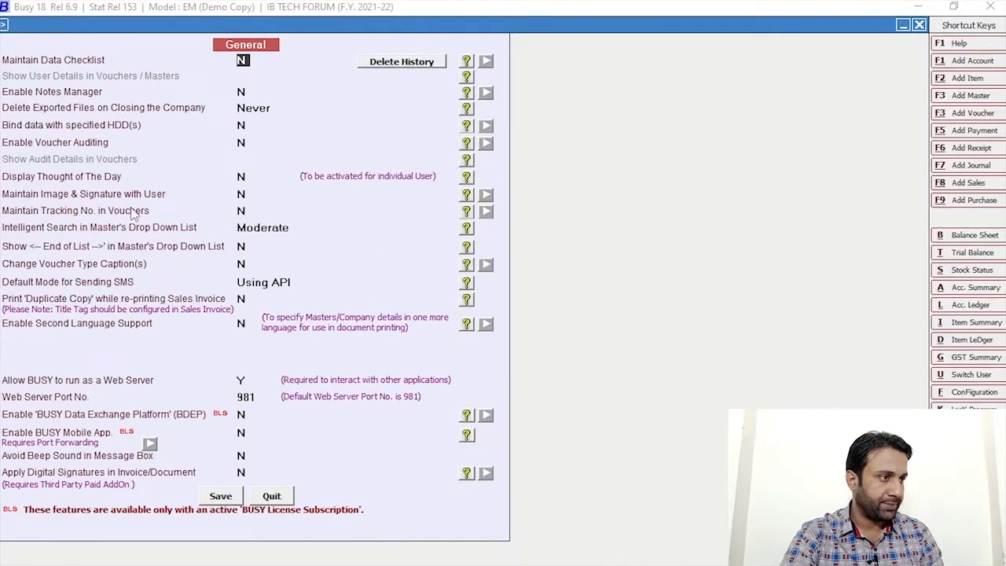
pyautogui.click(239, 211)
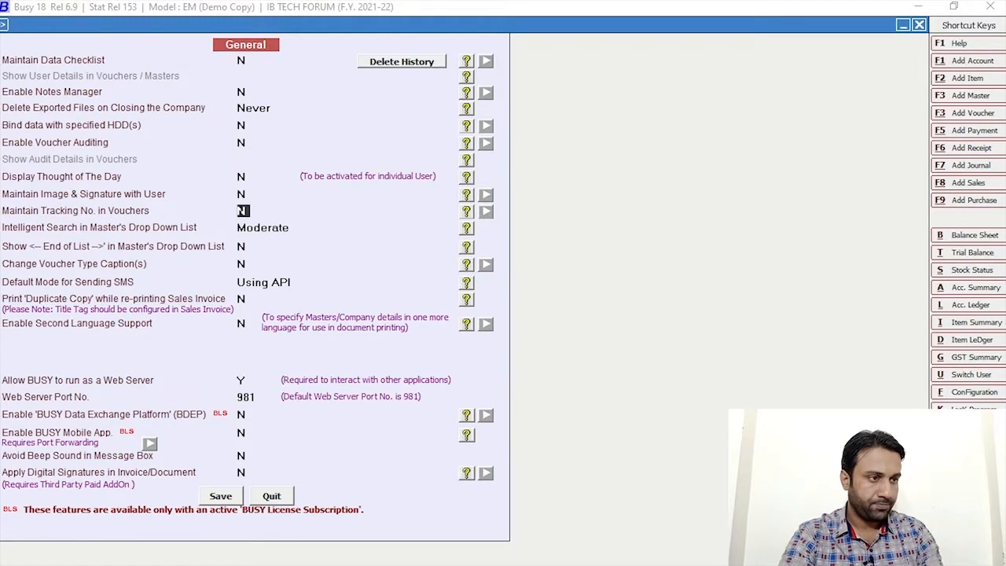
pyautogui.write('Y')
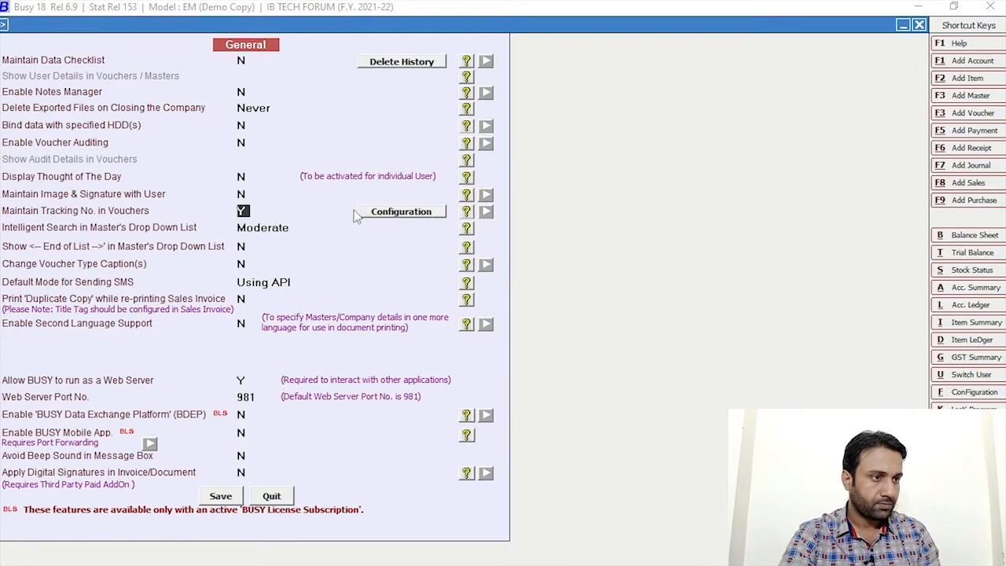
# Step: In the tracking number configuration, set Required to Yes for Sales Order, Purchase Order, Sales, Purchase, Sales Return and Purchase Return
pyautogui.click(401, 220)
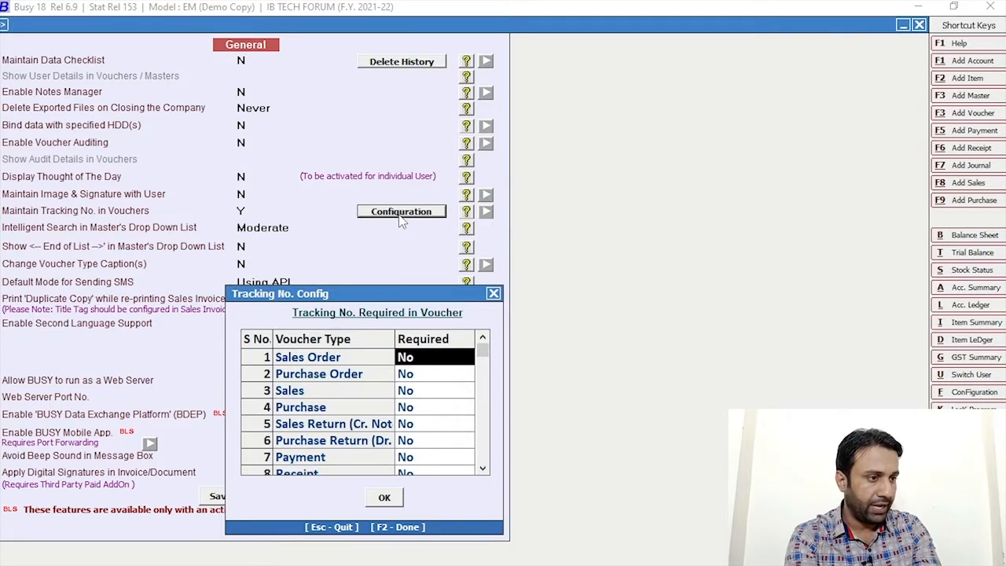
pyautogui.write('Y')
pyautogui.press('Return')
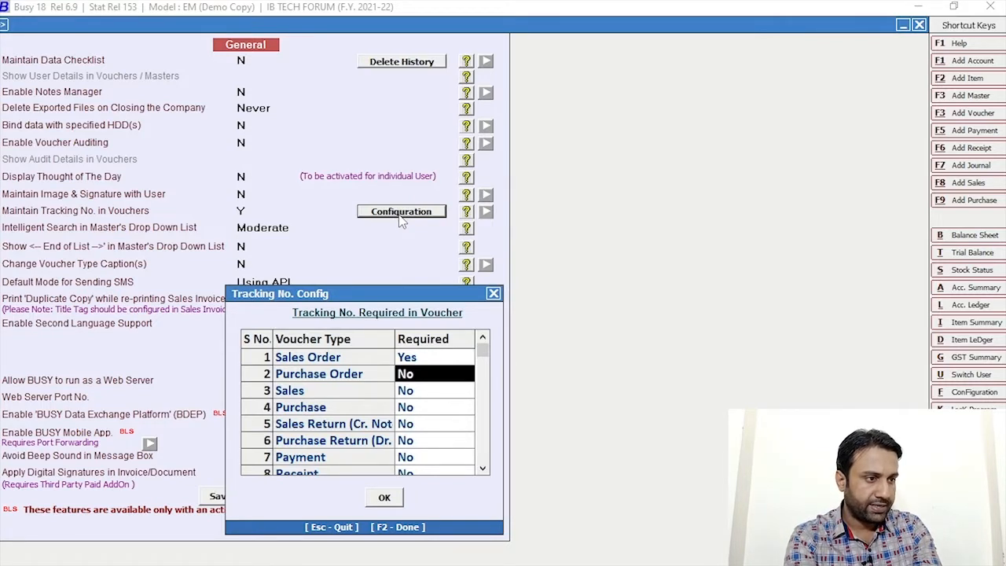
pyautogui.write('Y')
pyautogui.press('Return')
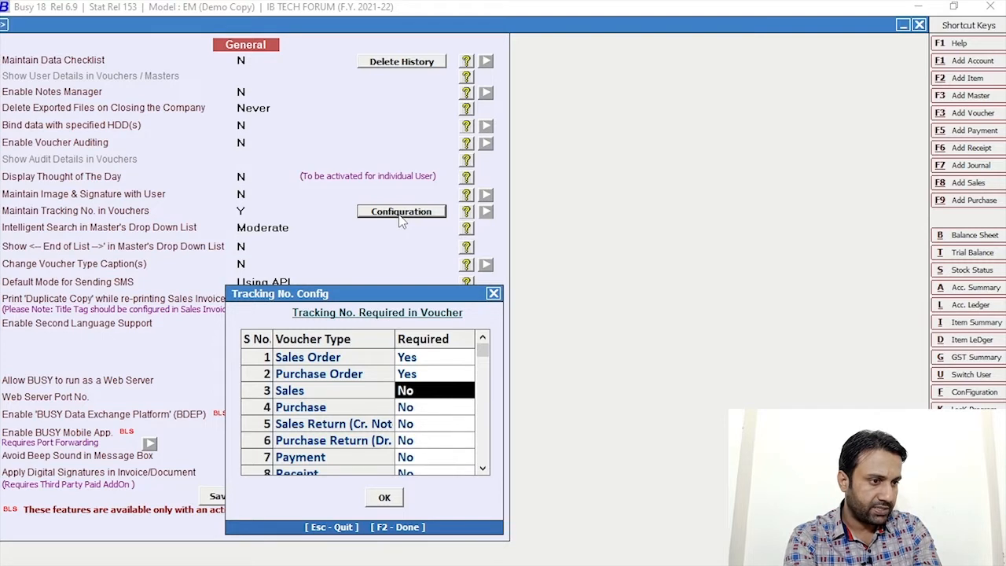
pyautogui.write('y')
pyautogui.press('Return')
pyautogui.write('y')
pyautogui.press('Return')
pyautogui.write('y')
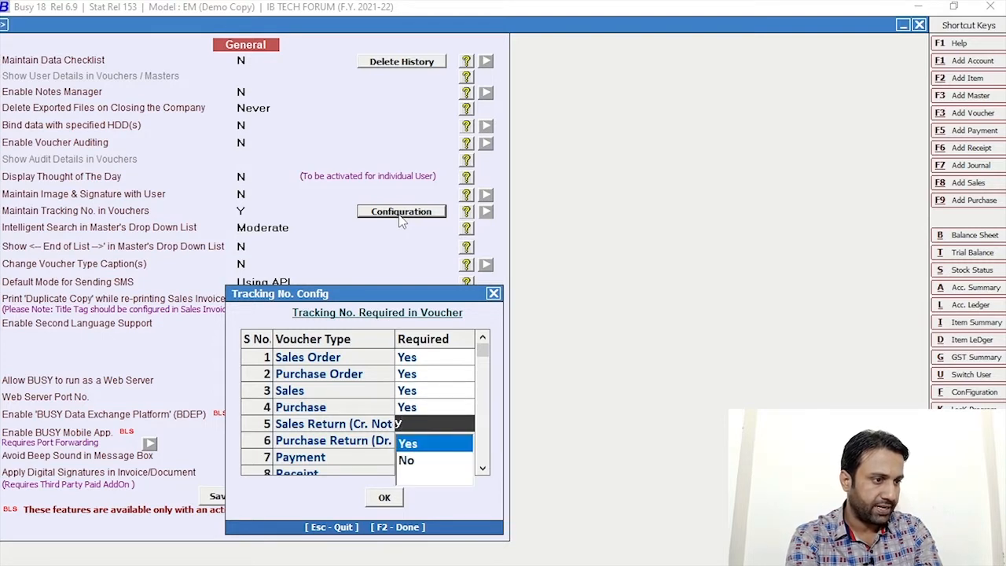
pyautogui.press('Return')
pyautogui.write('y')
pyautogui.press('Return')
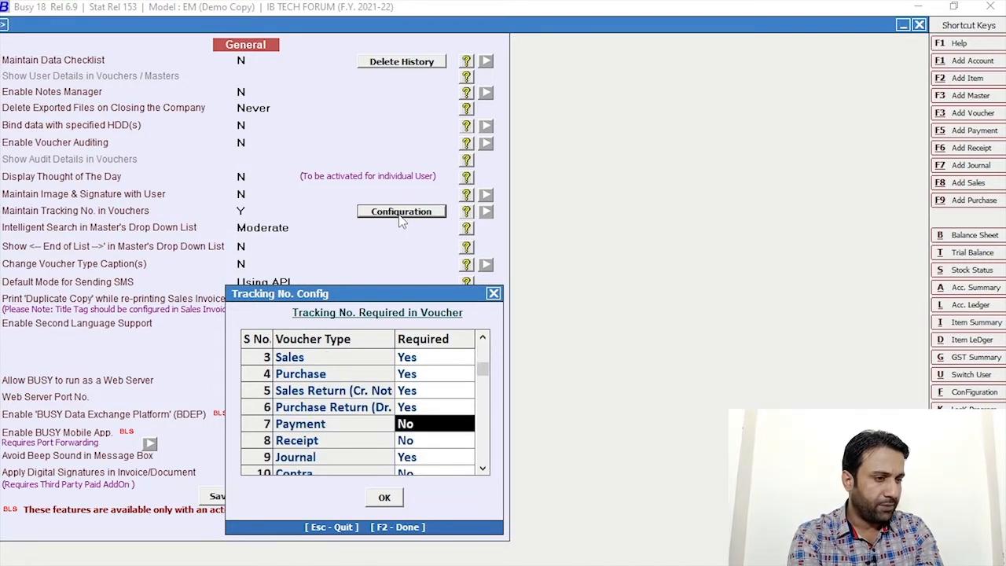
# Step: Set the tracking number as required for Payment, Receipt and Contra vouchers, then save the General settings and leave the configuration
pyautogui.write('y')
pyautogui.press('Return')
pyautogui.write('y')
pyautogui.press('Return')
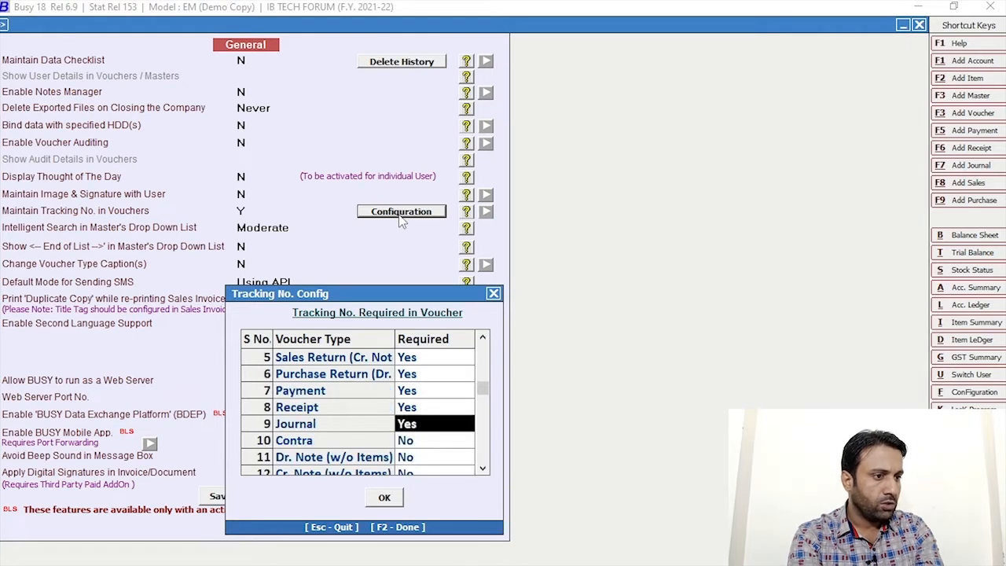
pyautogui.press('Return')
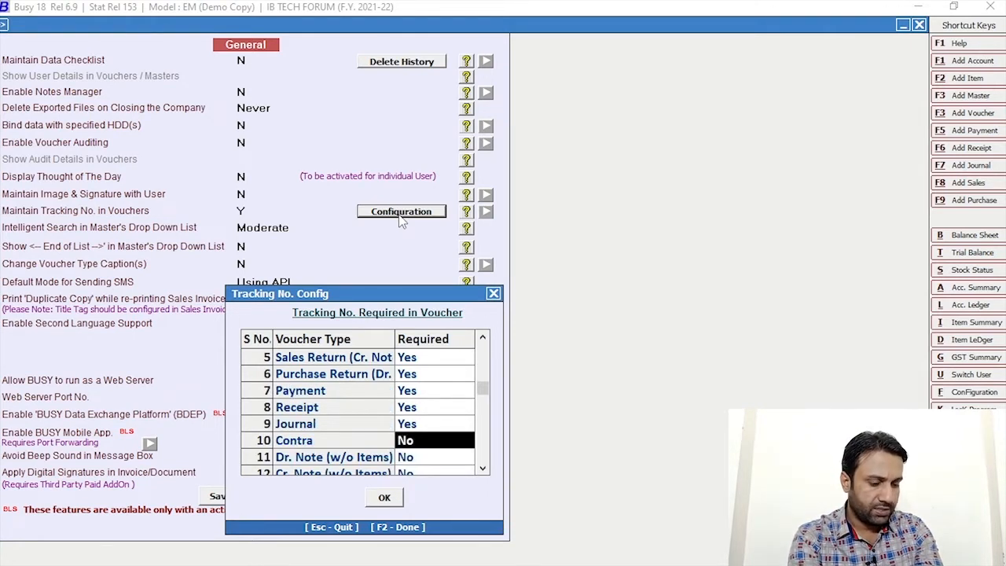
pyautogui.write('y')
pyautogui.press('Return')
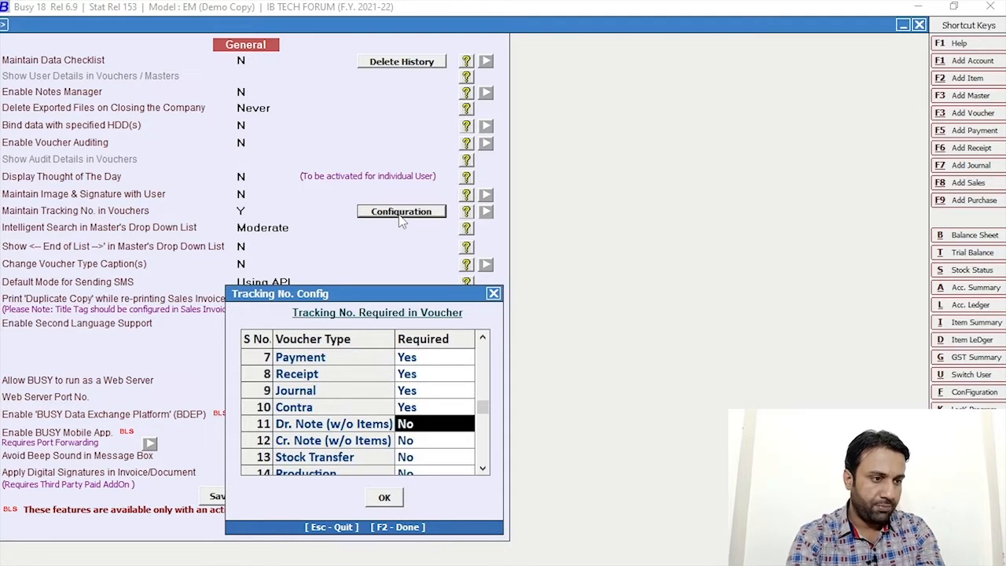
pyautogui.click(384, 496)
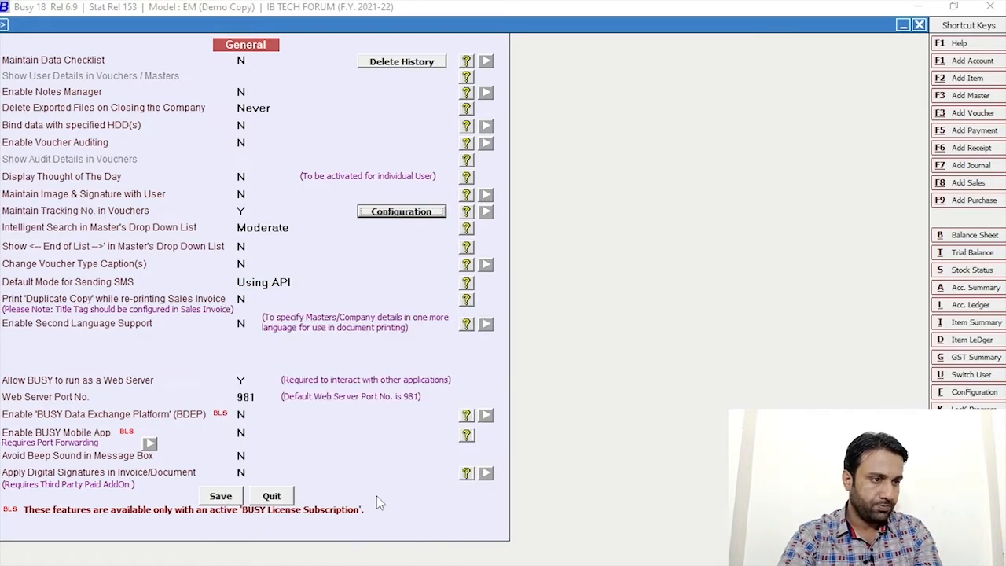
pyautogui.click(220, 495)
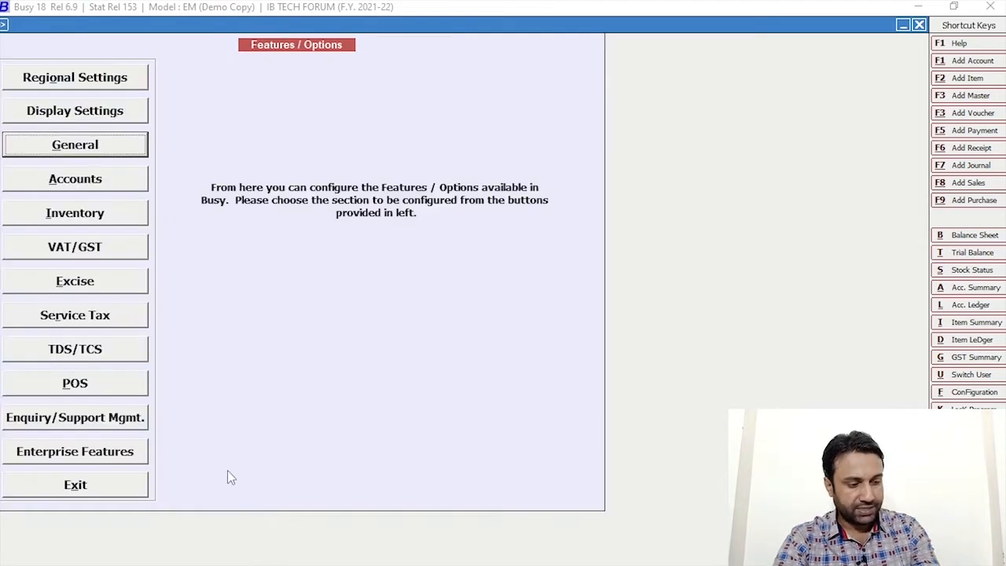
pyautogui.press('Escape')
pyautogui.press('Escape')
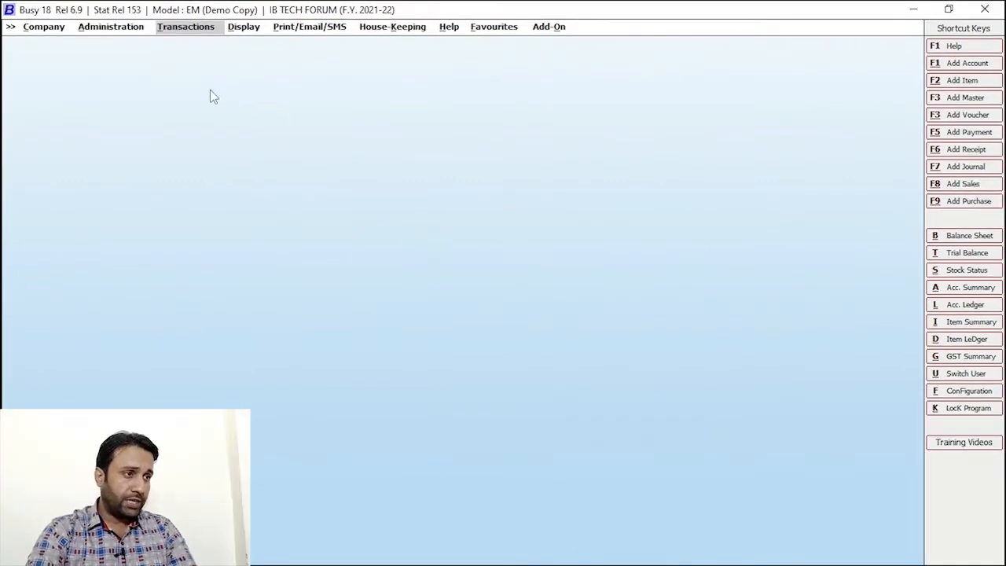
# Step: Start a new sales voucher in series Main dated 01-07-2021 with sale type GST/Exempt
pyautogui.click(202, 28)
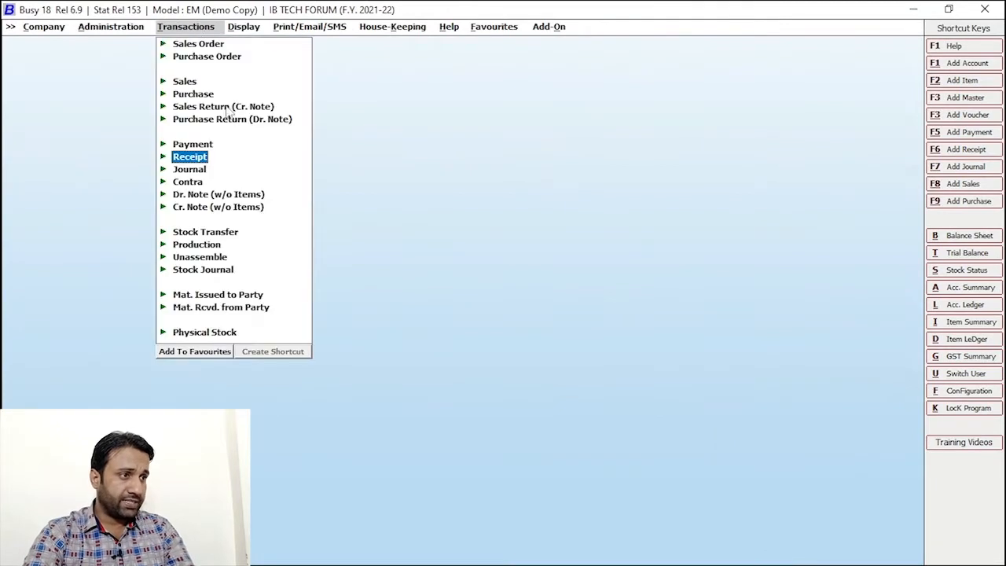
pyautogui.click(189, 81)
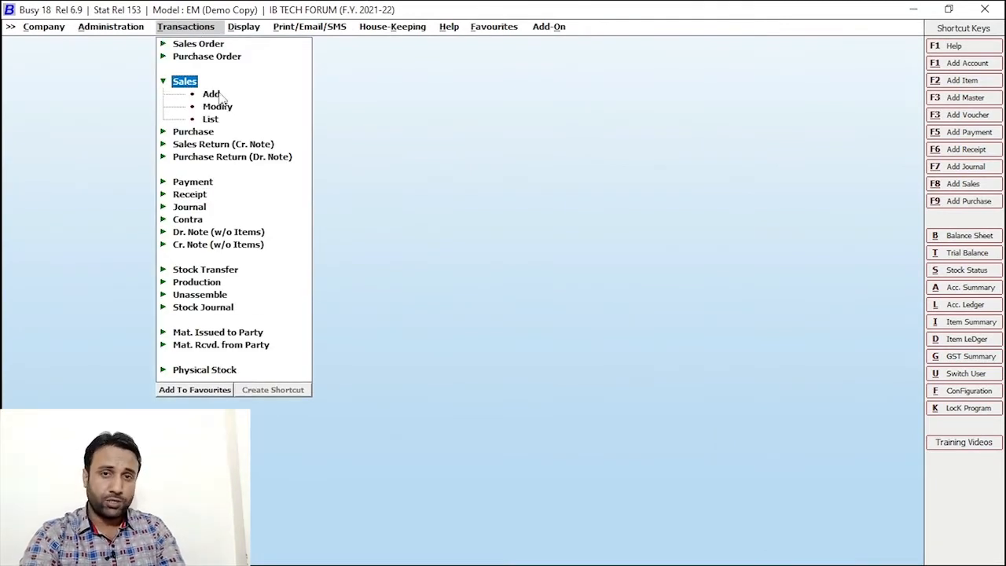
pyautogui.click(218, 95)
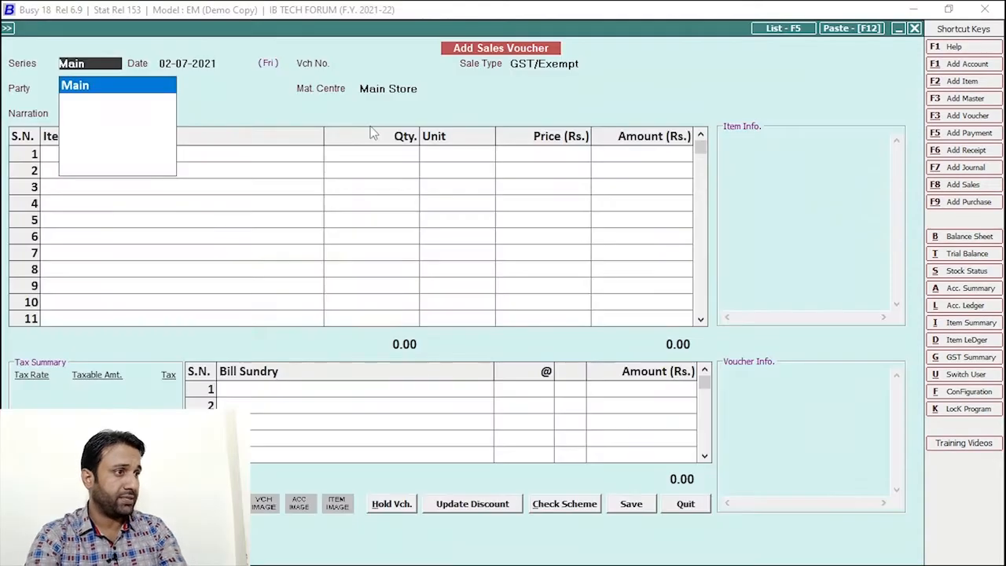
pyautogui.press('Return')
pyautogui.press('Return')
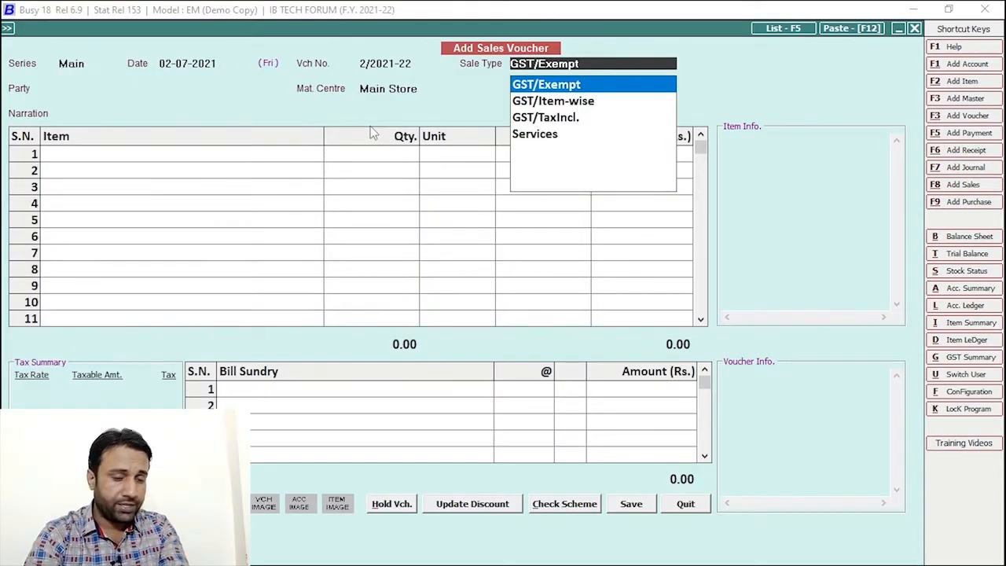
pyautogui.click(169, 63)
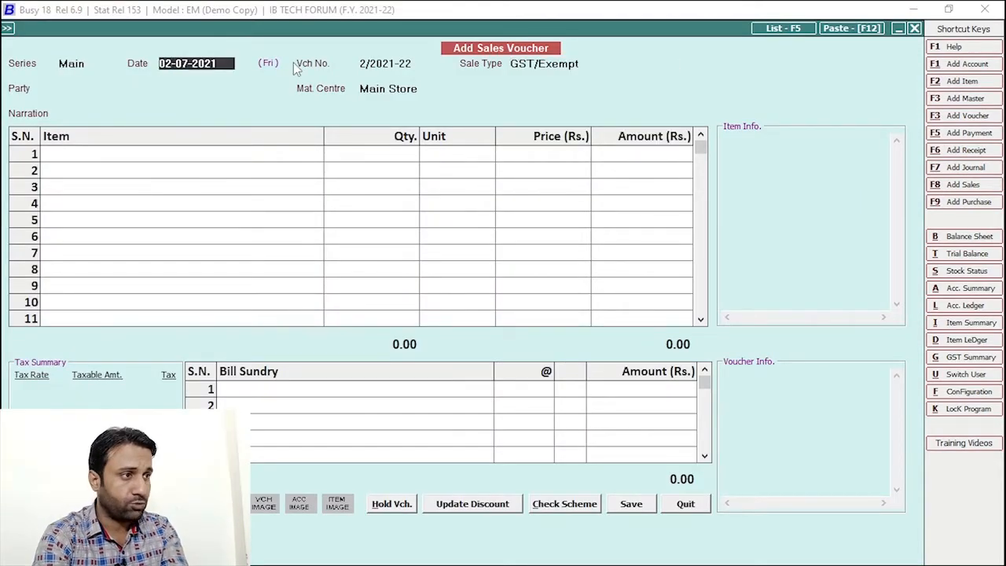
pyautogui.write('1')
pyautogui.press('Return')
pyautogui.press('Return')
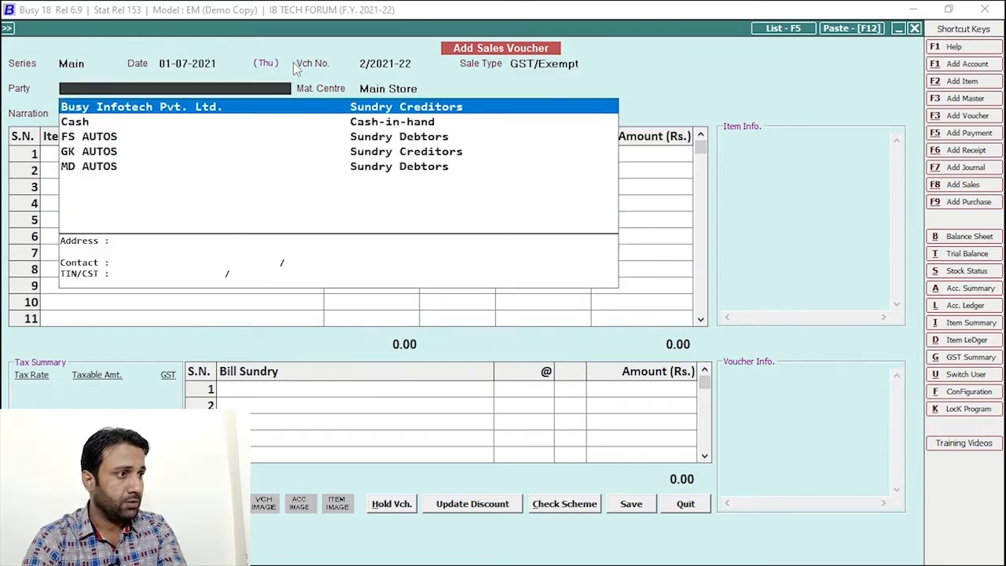
# Step: Select MD AUTOS as the voucher's party and pass through its tracking number details to the item list
pyautogui.press('Down')
pyautogui.press('Down')
pyautogui.press('Down')
pyautogui.press('Down')
pyautogui.press('Return')
pyautogui.press('Return')
pyautogui.press('Return')
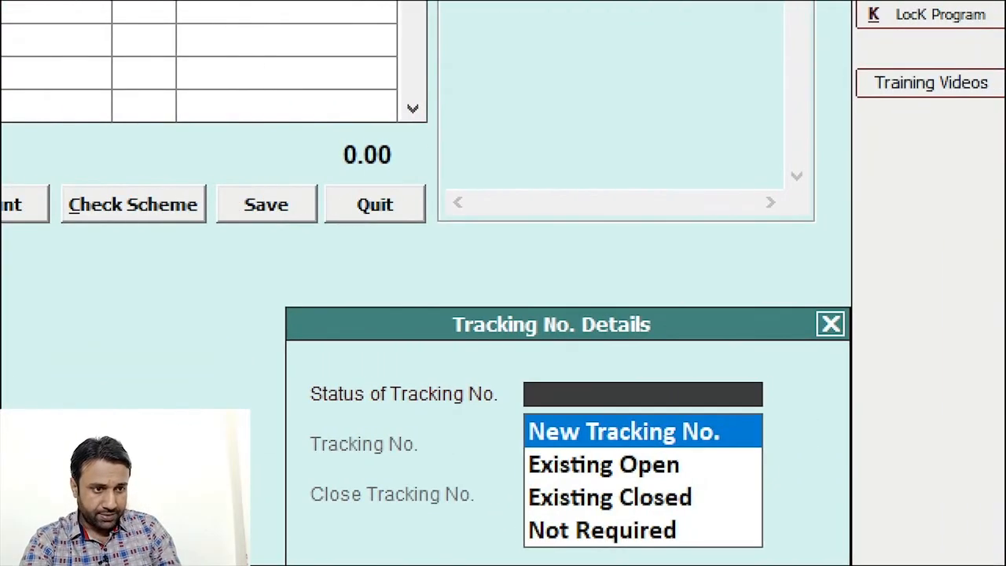
pyautogui.click(506, 545)
pyautogui.moveTo(511, 407)
pyautogui.mouseDown()
pyautogui.moveTo(538, 429)
pyautogui.moveTo(768, 464)
pyautogui.moveTo(772, 454)
pyautogui.mouseUp()
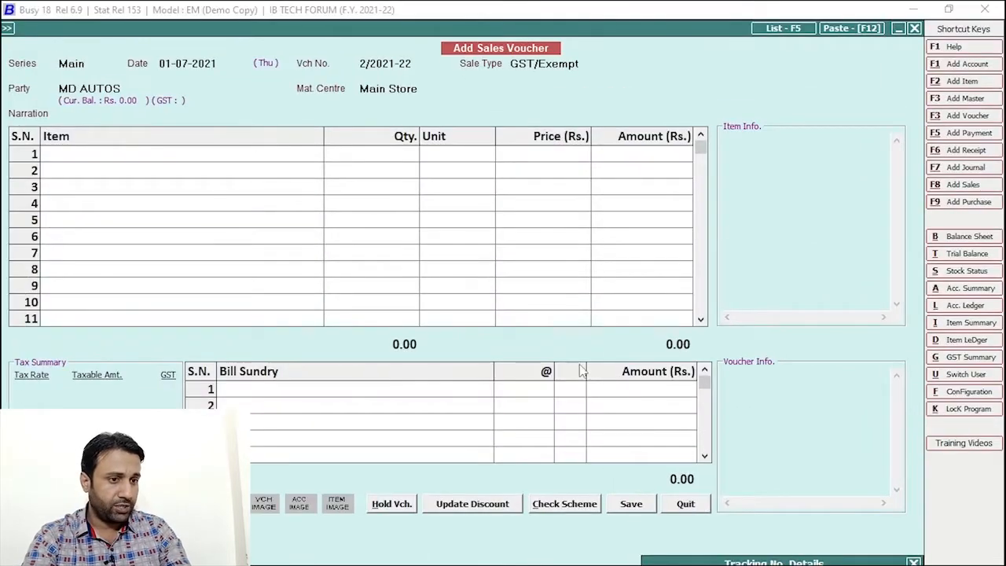
pyautogui.press('Return')
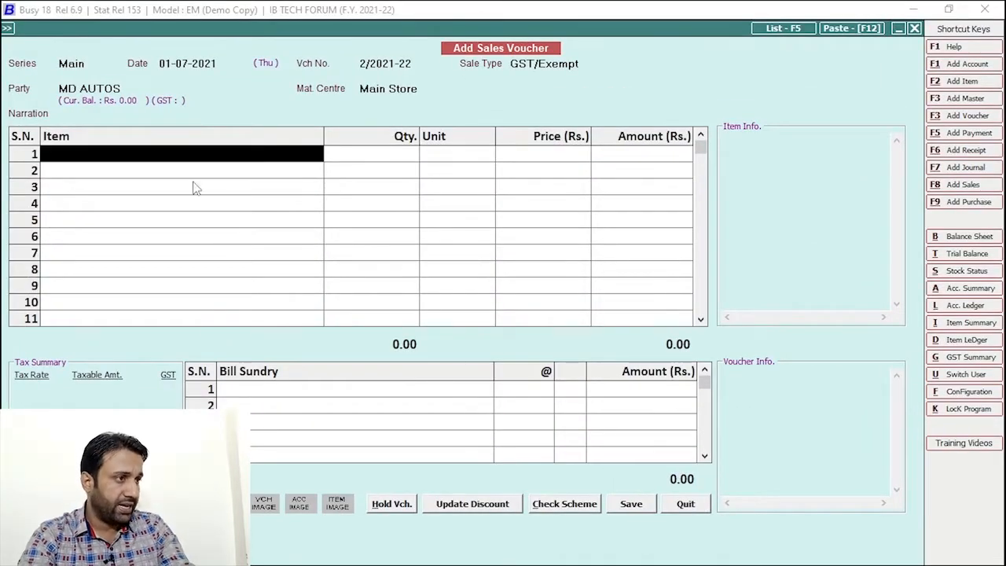
# Step: Go back to the MD AUTOS party entry and reopen the voucher's tracking number details
pyautogui.click(132, 90)
pyautogui.press('Return')
pyautogui.press('Return')
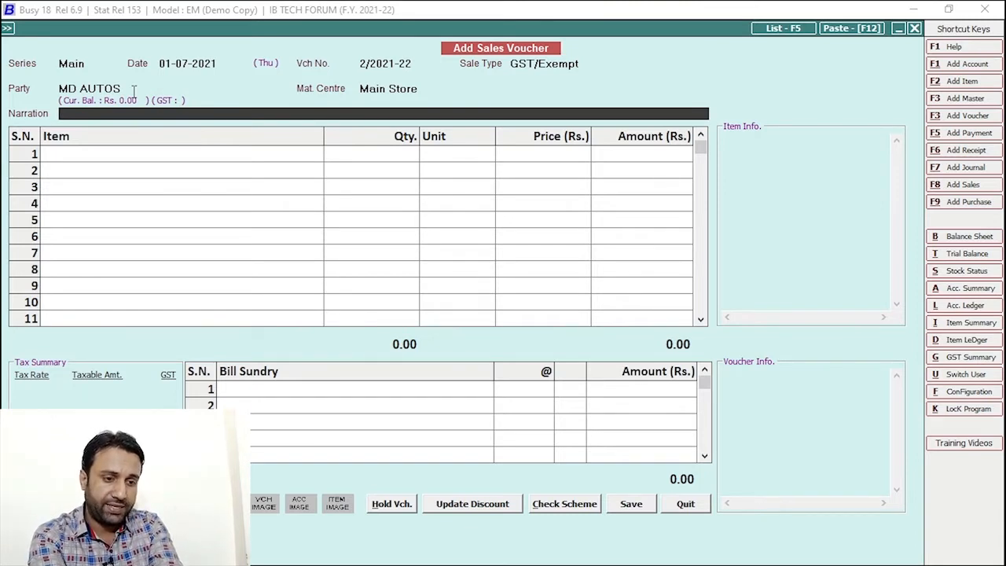
pyautogui.press('Return')
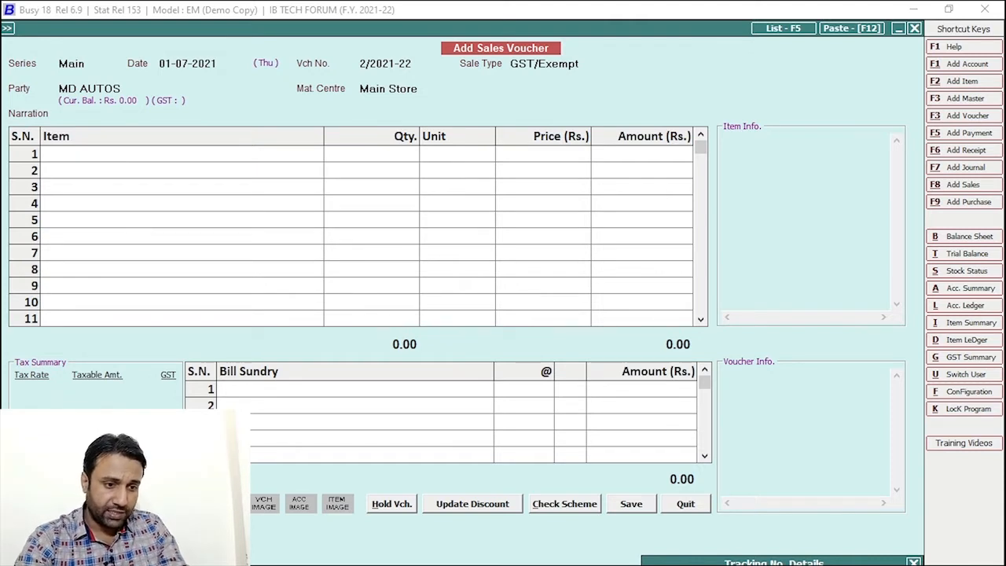
# Step: Add the item Bike 70cc Honda 2016 with quantity 1 and price Rs. 90,000, accepting negative stock
pyautogui.write('bike')
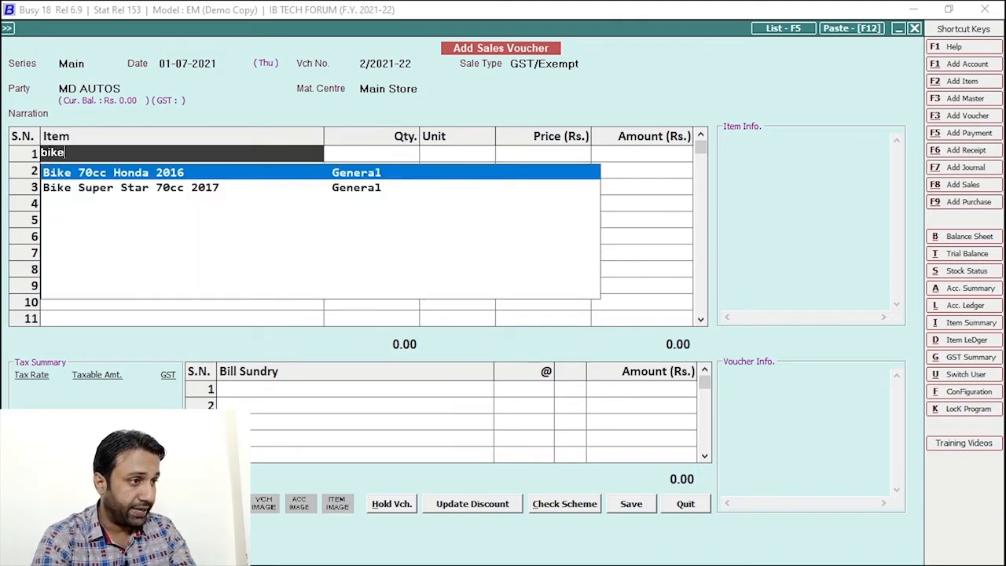
pyautogui.press('Return')
pyautogui.write('1')
pyautogui.press('Return')
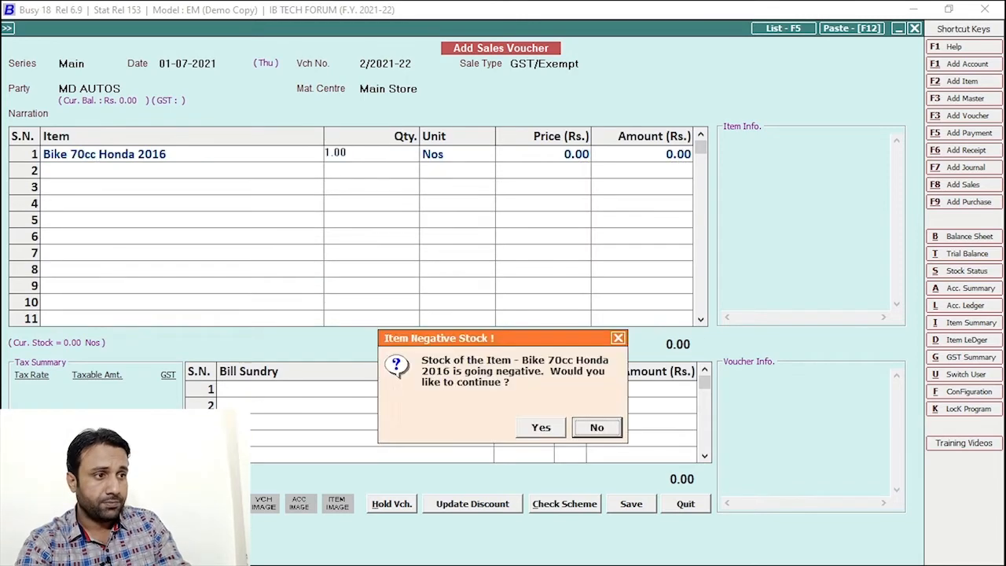
pyautogui.press('Return')
pyautogui.press('Return')
pyautogui.write('7')
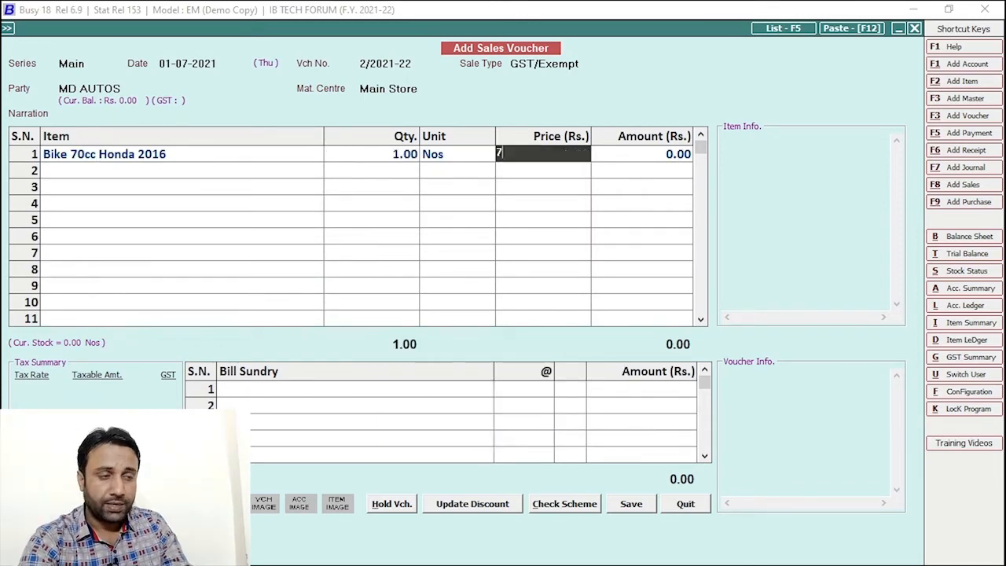
pyautogui.press('BackSpace')
pyautogui.write('90000')
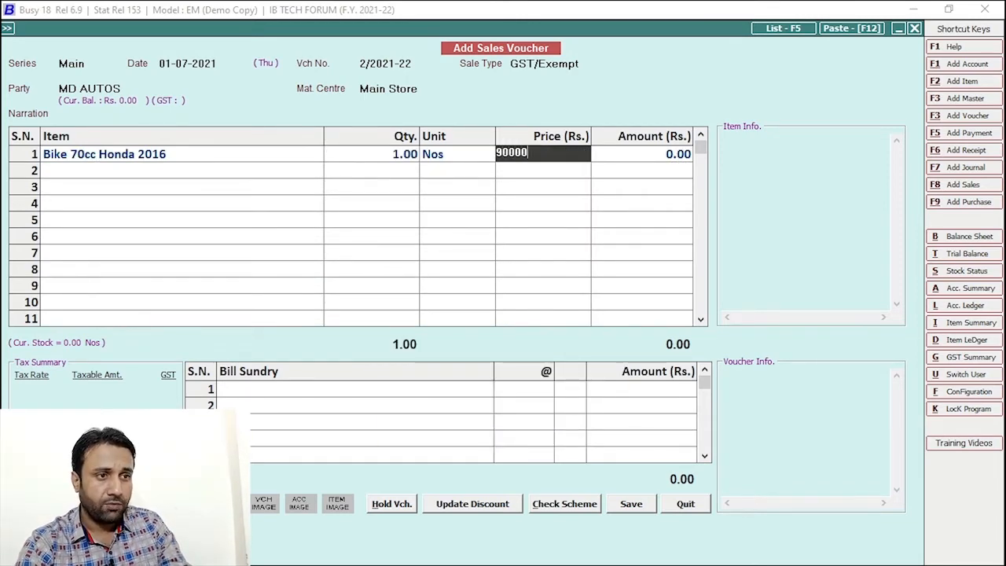
pyautogui.press('Return')
# Step: Accept the bill-by-bill adjustment as a new reference for the full amount and save the MD AUTOS sales voucher
pyautogui.press('F2')
pyautogui.press('F2')
pyautogui.press('F2')
pyautogui.press('F2')
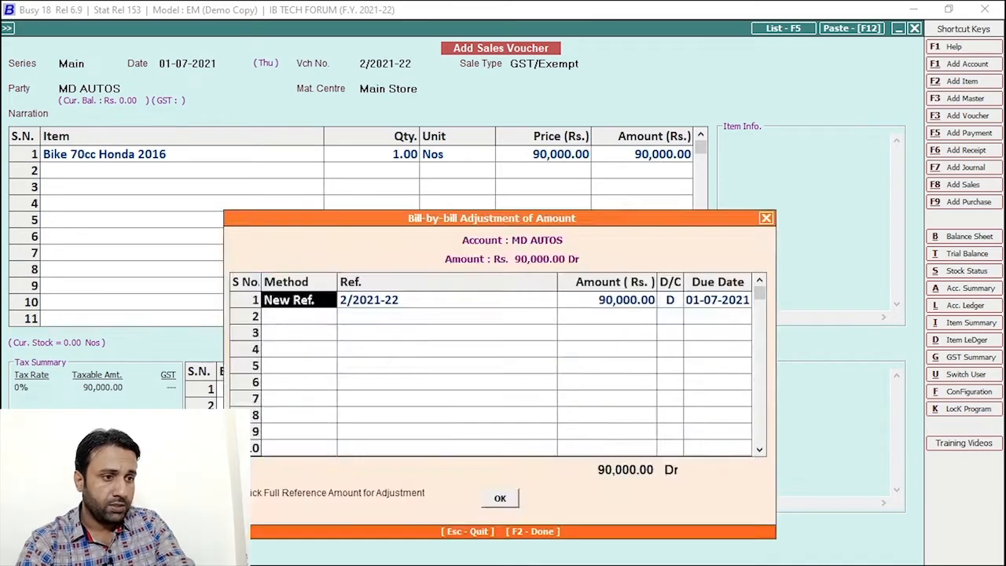
pyautogui.press('Return')
pyautogui.click(596, 427)
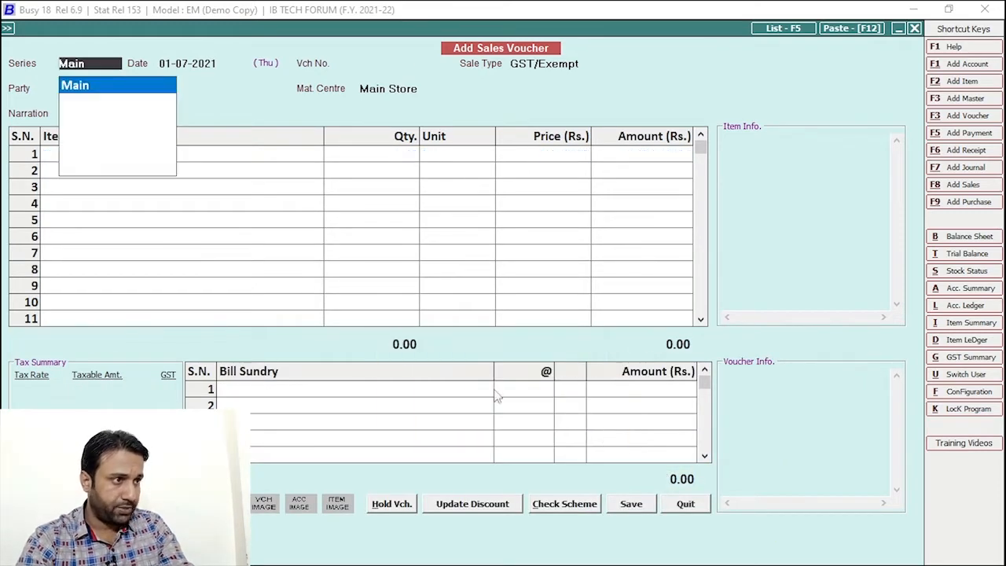
# Step: Start another sales voucher in series Main dated 01-07-2021 for party MD AUTOS and pass through its tracking number details to the item list
pyautogui.press('Return')
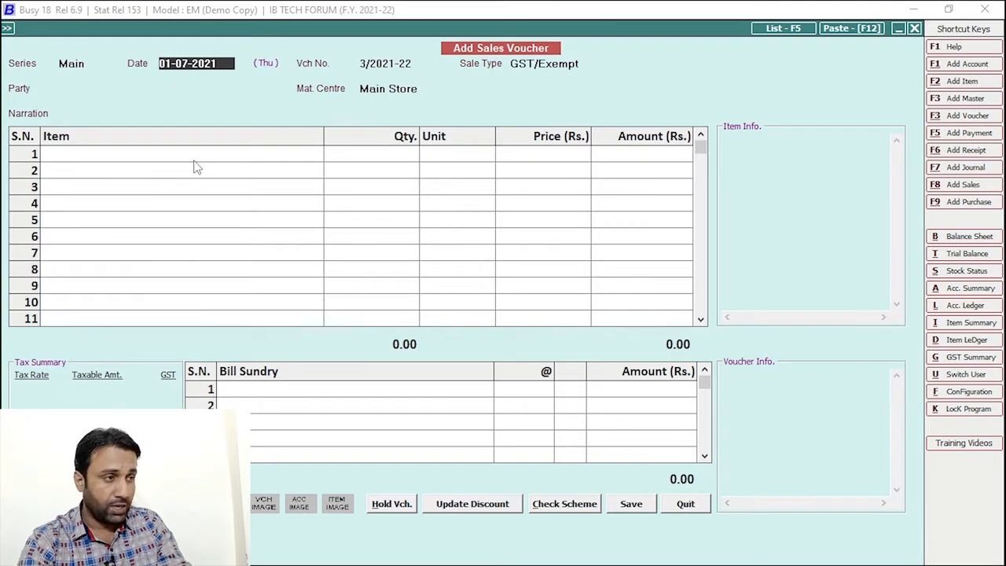
pyautogui.press('Return')
pyautogui.press('Return')
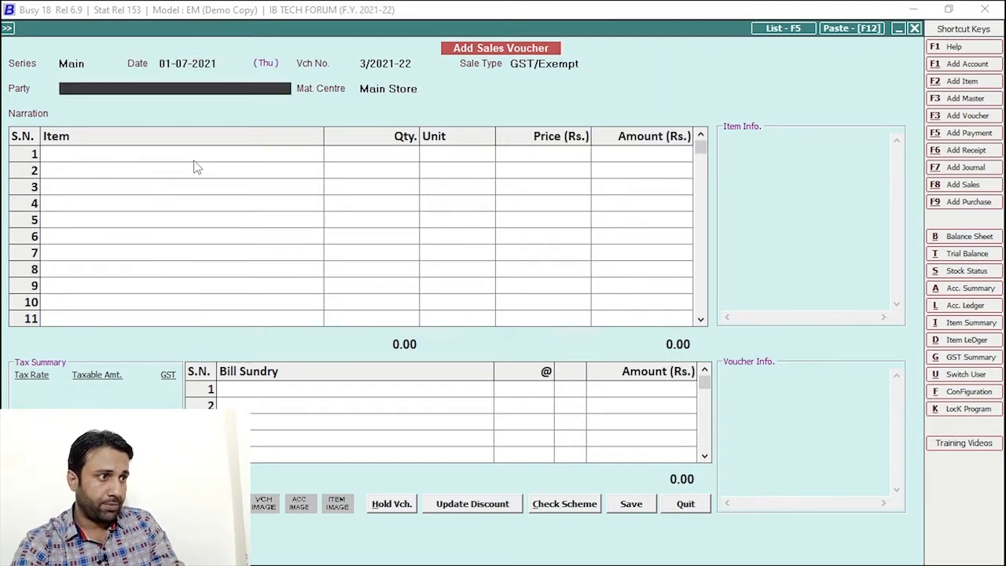
pyautogui.press('Down')
pyautogui.press('Down')
pyautogui.press('Down')
pyautogui.press('Down')
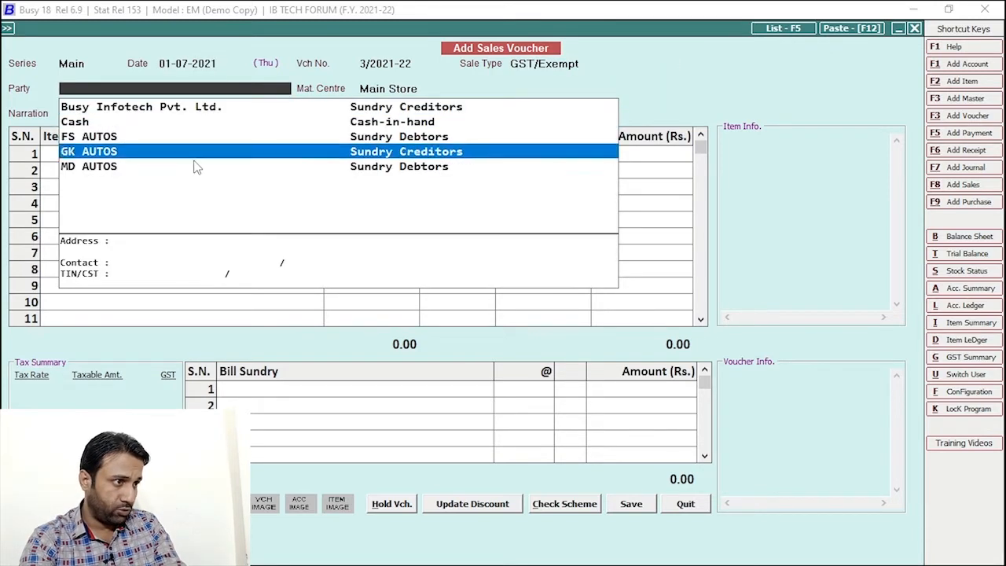
pyautogui.press('Return')
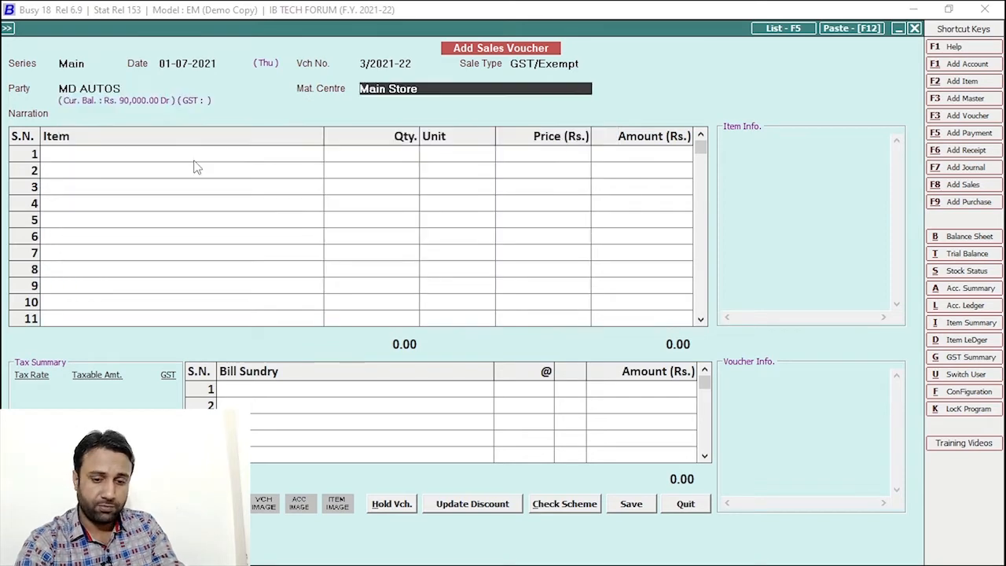
pyautogui.press('Return')
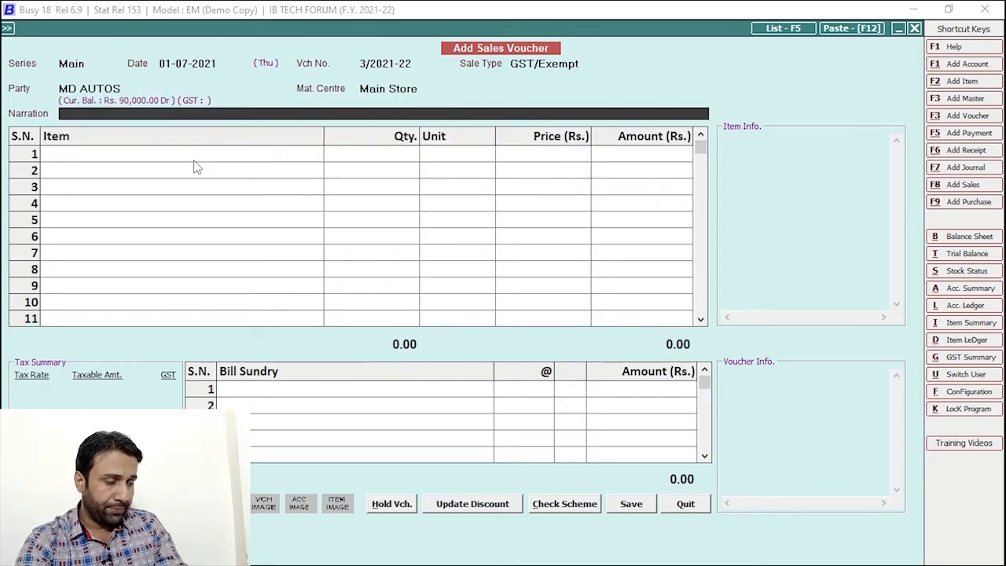
pyautogui.press('Return')
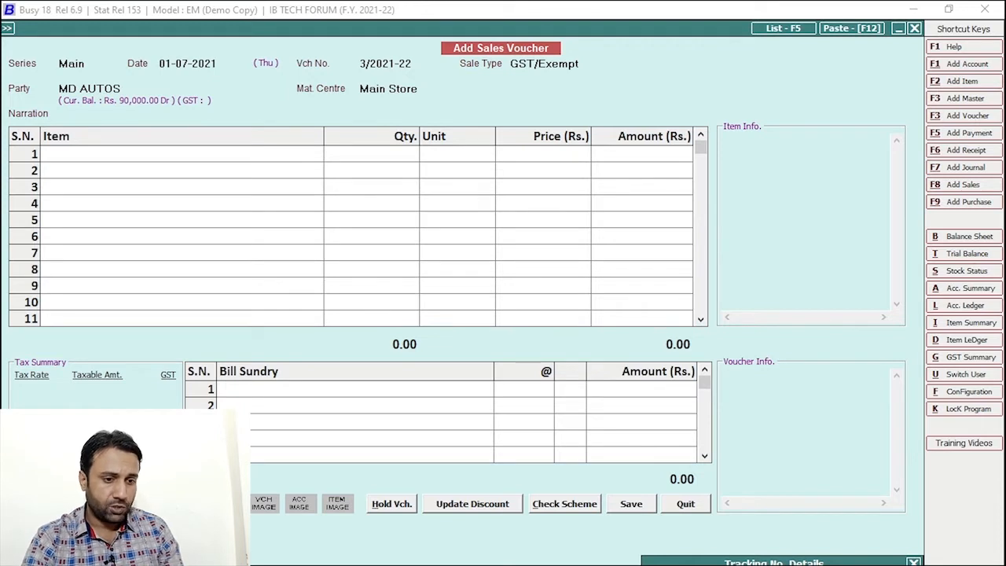
pyautogui.press('Escape')
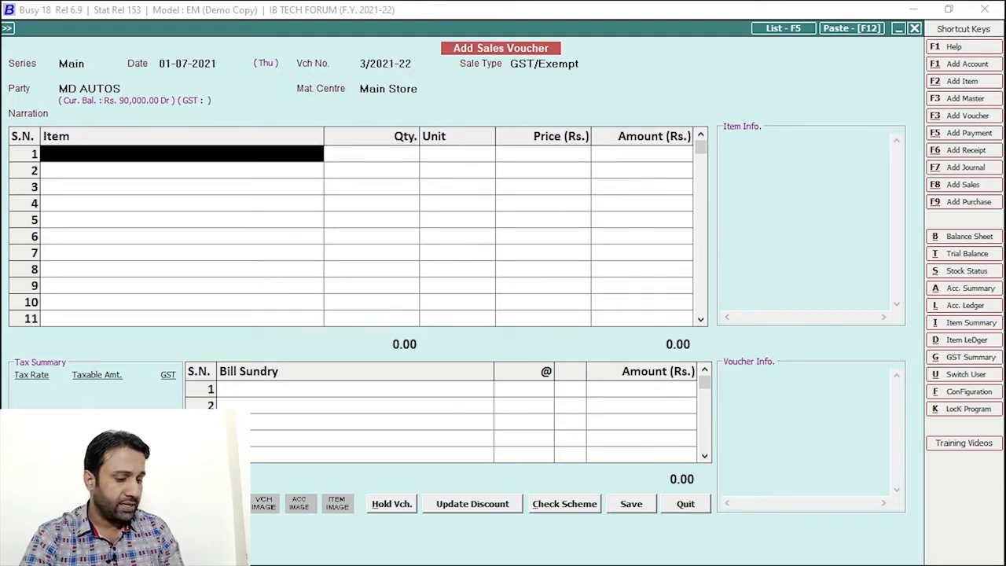
# Step: Add the item Bike 70cc Honda 2016 with quantity 1 and price Rs. 1,00,000, accepting negative stock
pyautogui.write('bike')
pyautogui.press('Return')
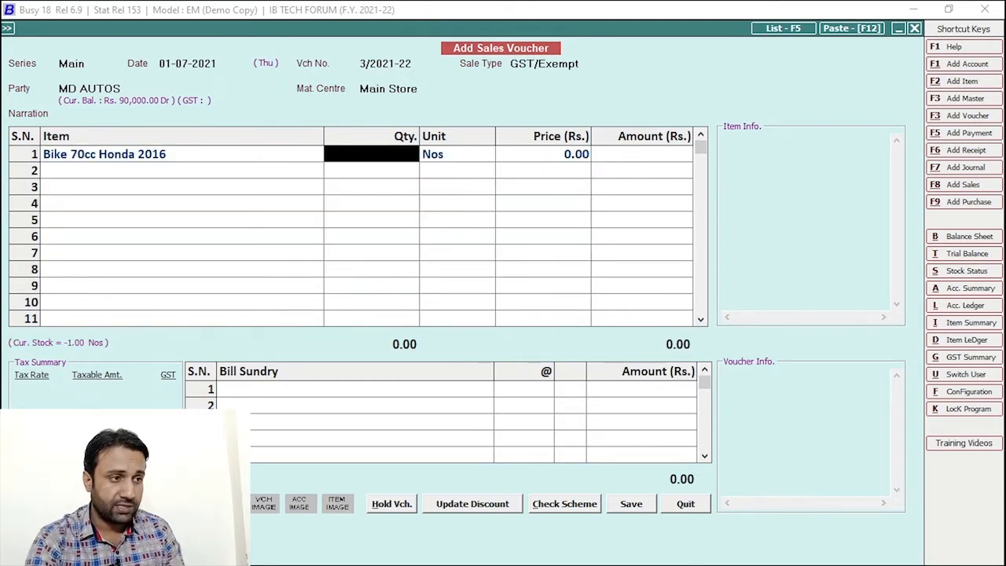
pyautogui.write('1')
pyautogui.press('Return')
pyautogui.press('Left')
pyautogui.press('Return')
pyautogui.press('Return')
pyautogui.write('1,00,00')
pyautogui.write('0')
pyautogui.press('Return')
# Step: Accept the full amount as a new bill reference, save the sales voucher without printing the invoice, and leave voucher entry
pyautogui.press('Return')
pyautogui.press('Return')
pyautogui.press('Return')
pyautogui.press('Return')
pyautogui.press('Return')
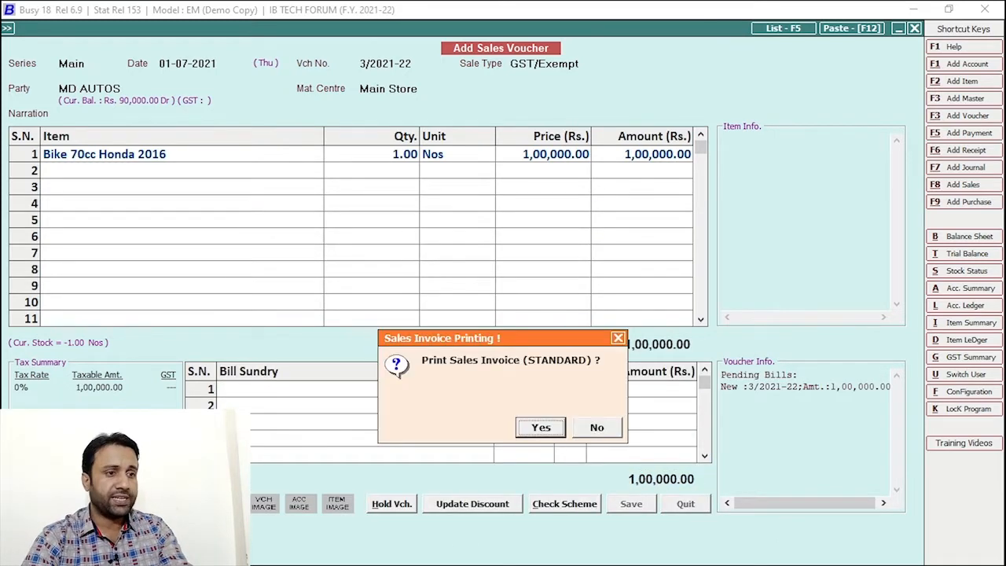
pyautogui.click(594, 426)
pyautogui.press('Escape')
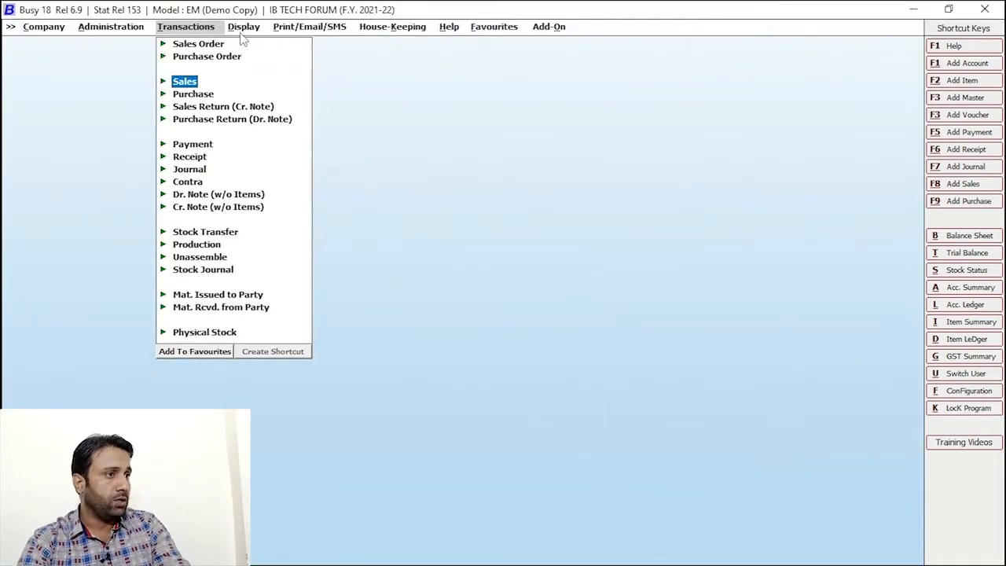
# Step: Open the Tracking No. Day Book report for one tracking number
pyautogui.click(244, 26)
pyautogui.click(291, 161)
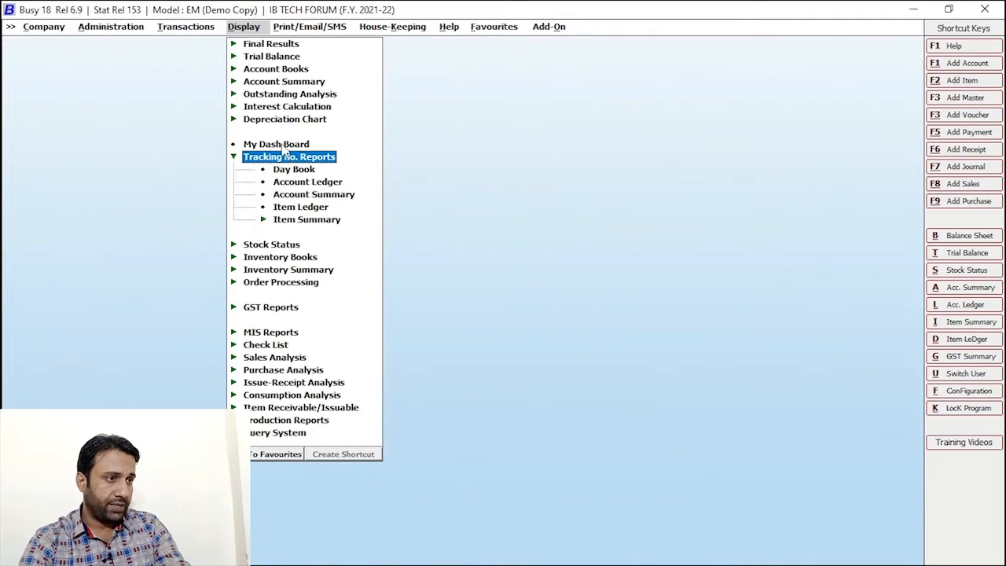
pyautogui.press('Escape')
pyautogui.click(246, 27)
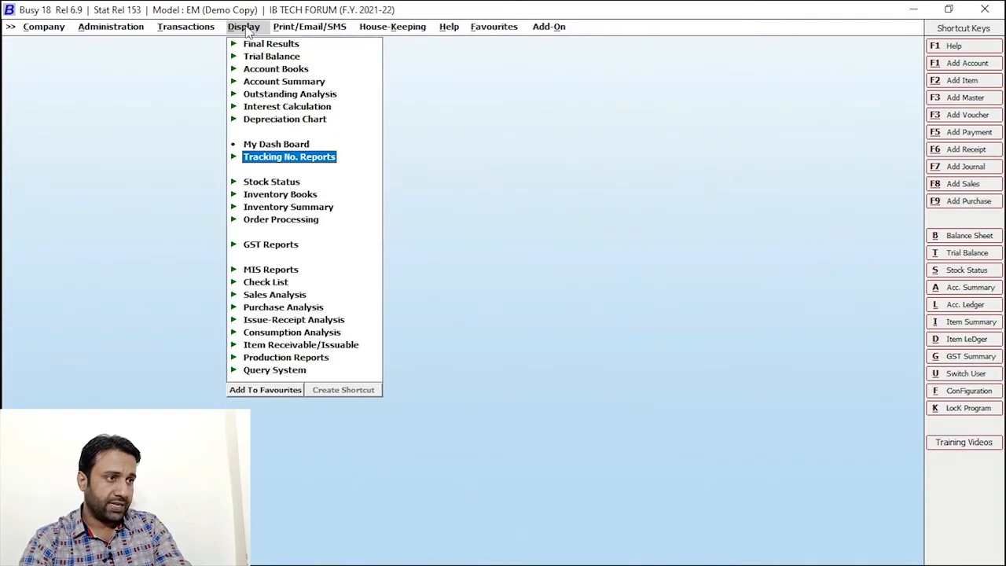
pyautogui.click(319, 161)
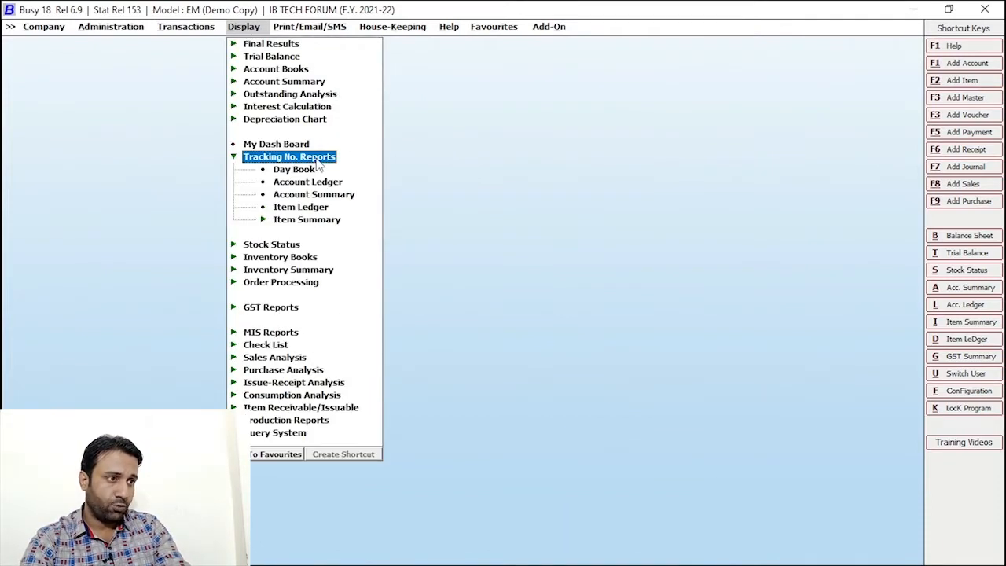
pyautogui.click(303, 171)
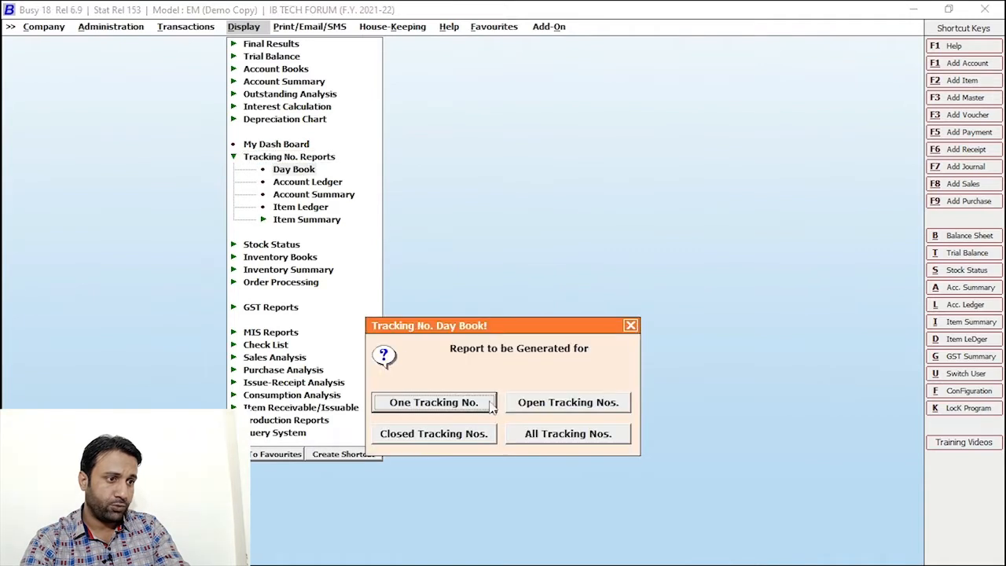
pyautogui.click(399, 414)
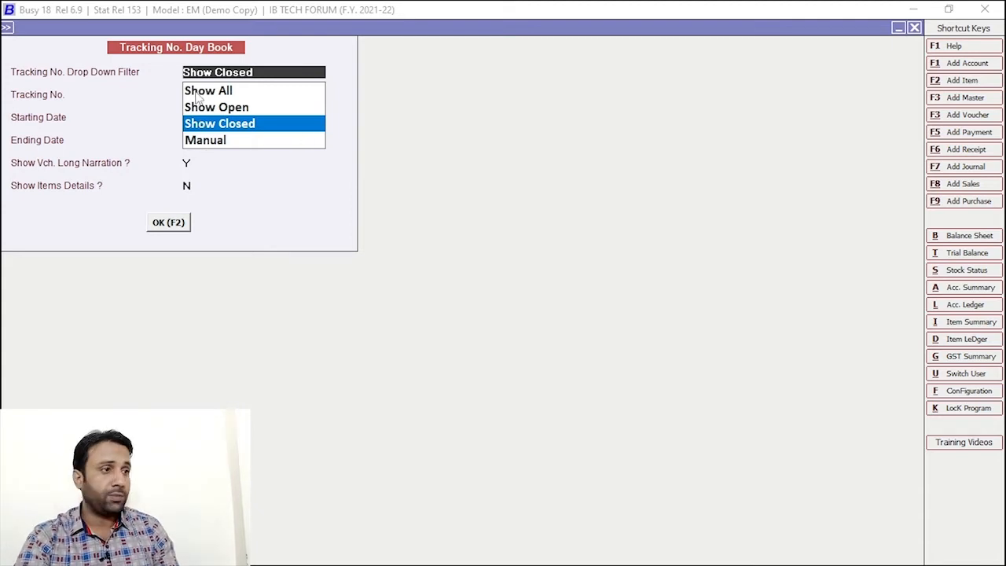
# Step: View the day book for tracking number 234 from 01-07-2021 to 01-07-2021 with the Show All filter, and close the report
pyautogui.click(230, 95)
pyautogui.press('Return')
pyautogui.press('Return')
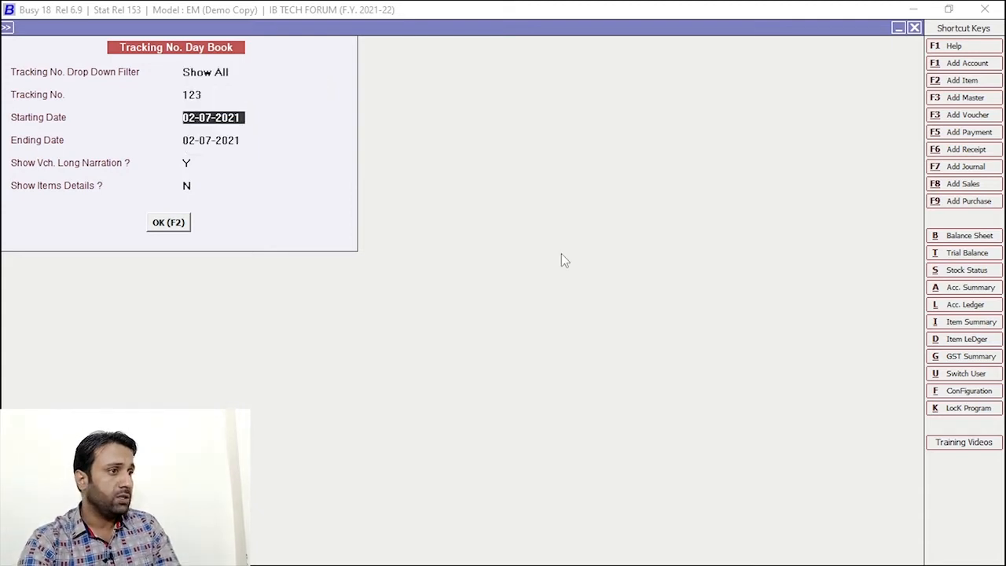
pyautogui.click(217, 95)
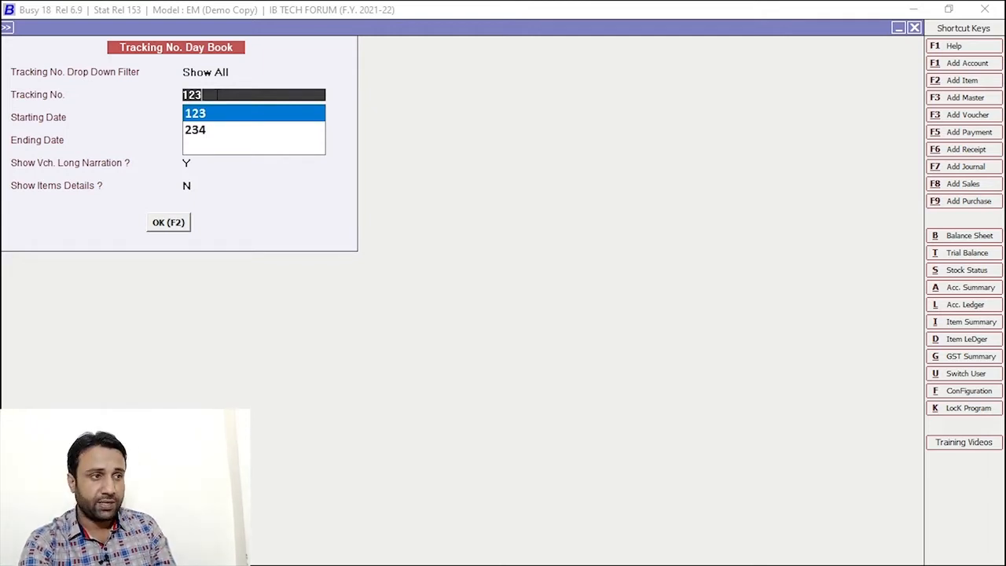
pyautogui.press('Down')
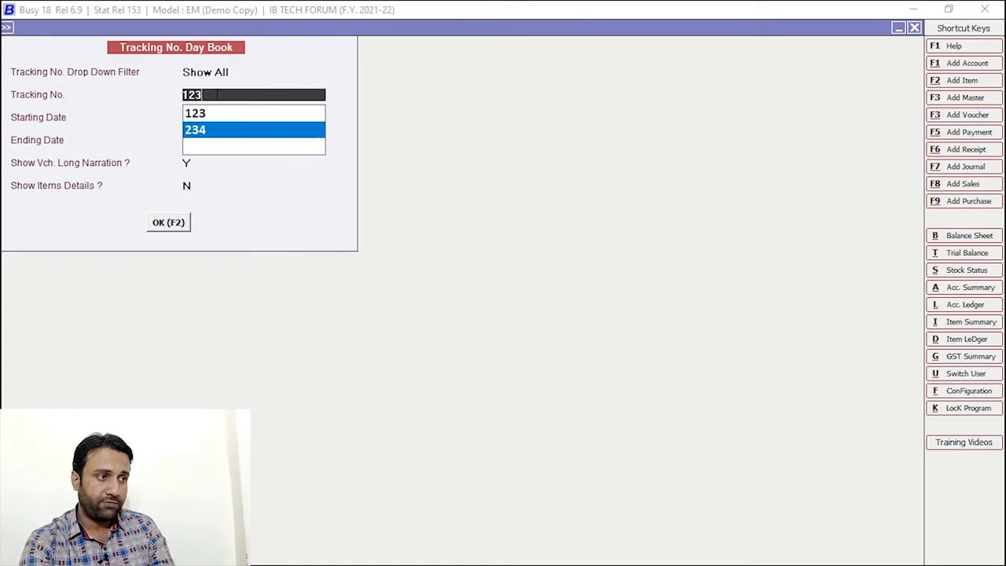
pyautogui.press('Return')
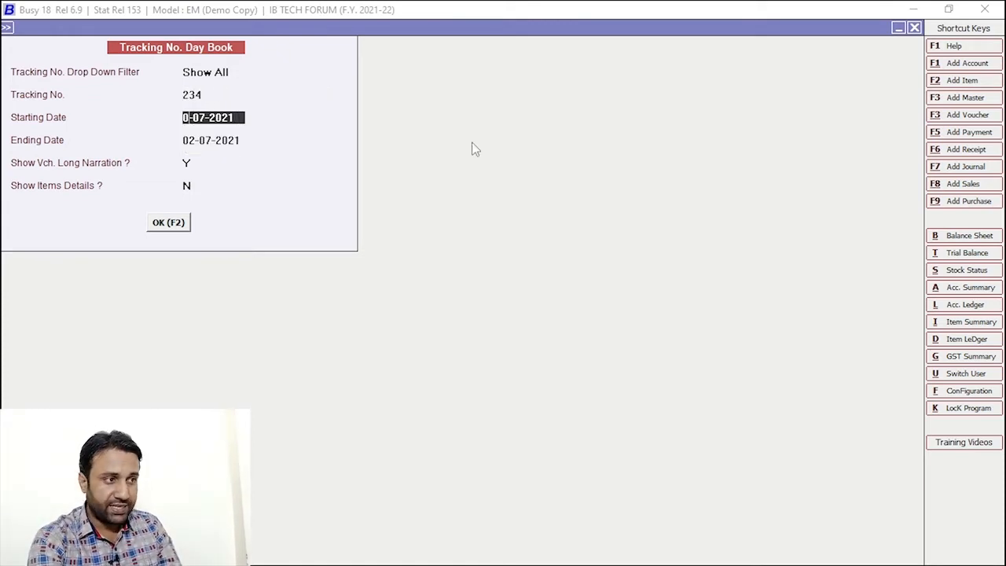
pyautogui.write('1')
pyautogui.press('Return')
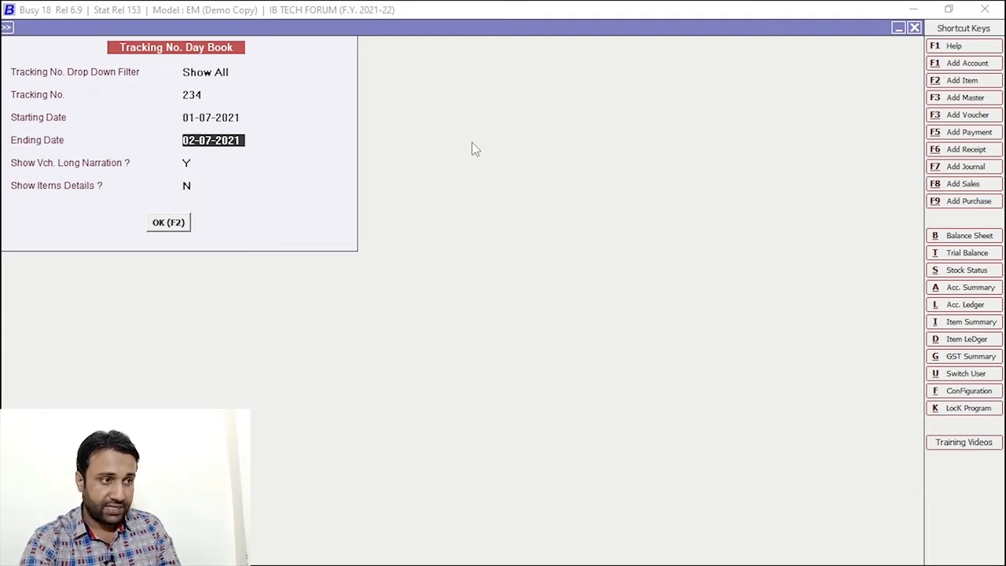
pyautogui.write('1')
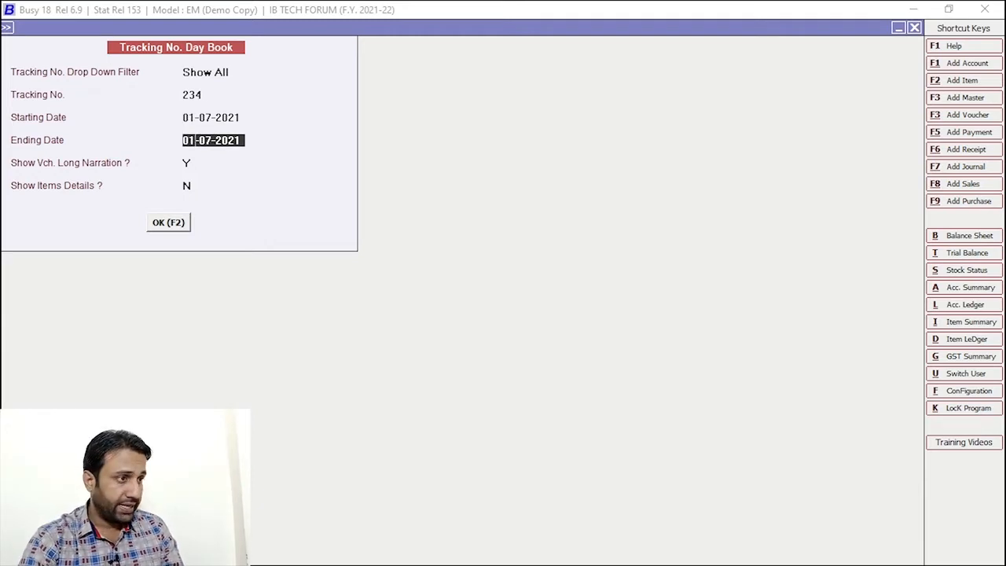
pyautogui.click(171, 230)
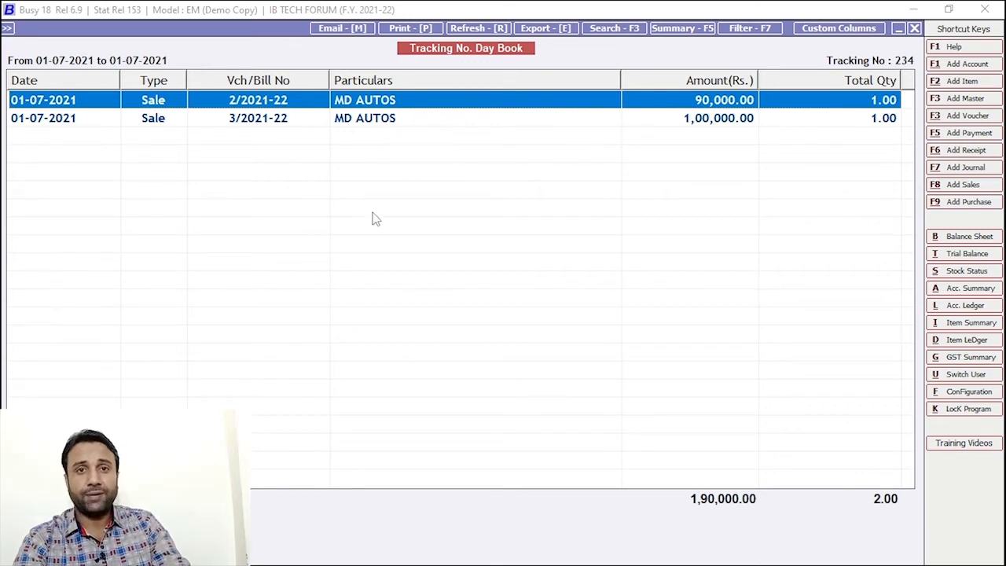
pyautogui.press('Escape')
pyautogui.press('Escape')
pyautogui.press('Escape')
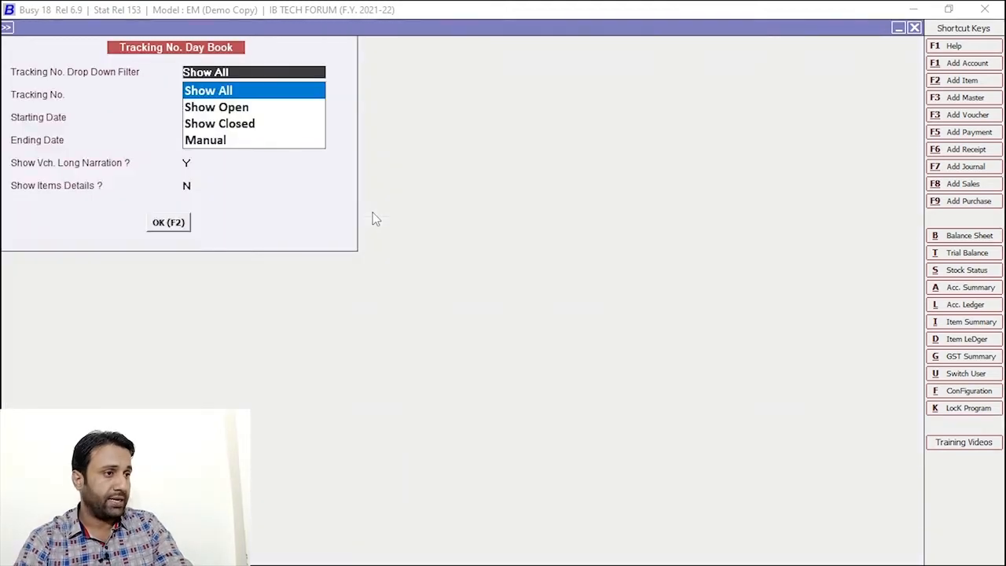
# Step: Start a receipt voucher in series Main dated 06-07-2021 and pass through its tracking number details to the account rows
pyautogui.click(184, 31)
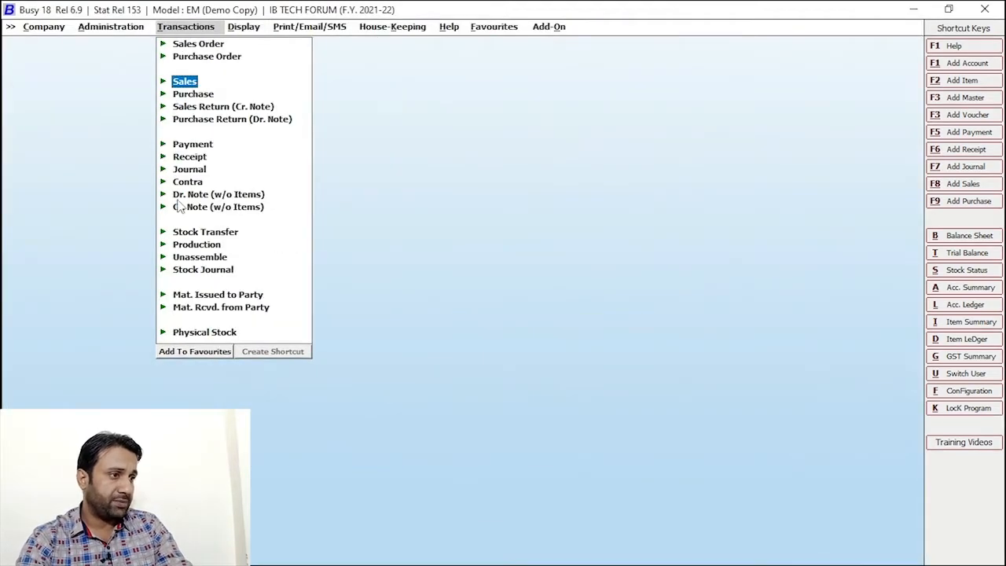
pyautogui.click(189, 159)
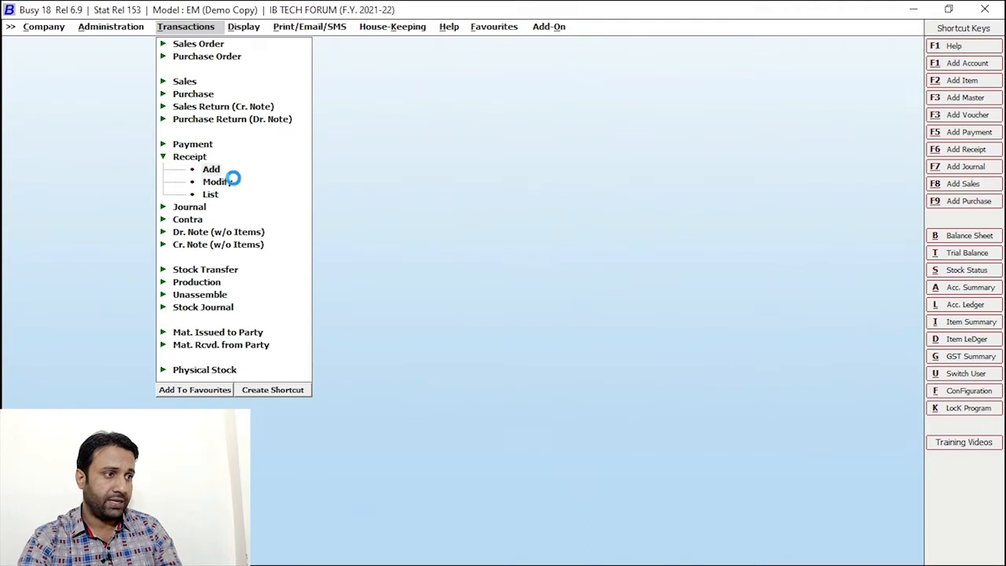
pyautogui.click(230, 174)
pyautogui.press('Return')
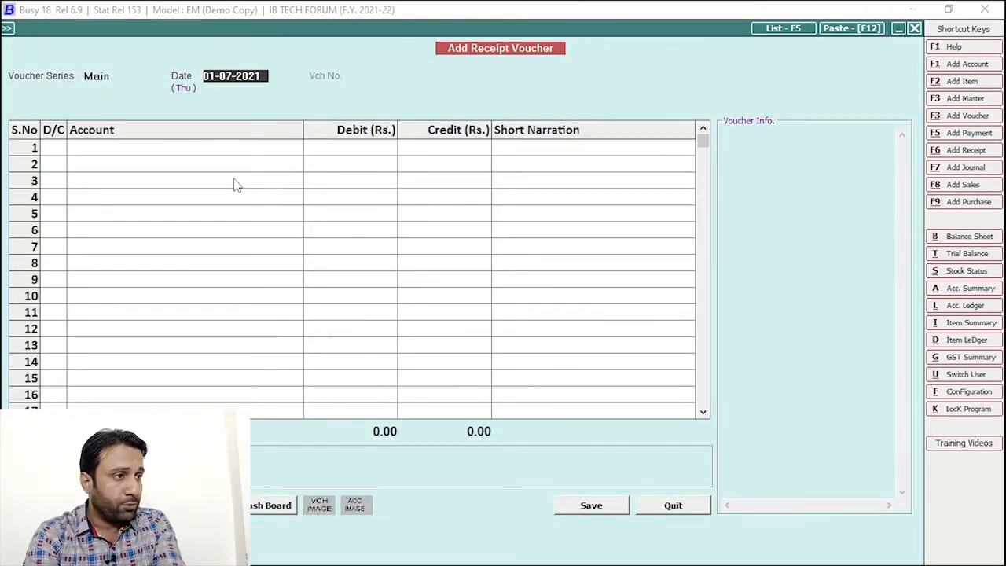
pyautogui.write('6')
pyautogui.press('Return')
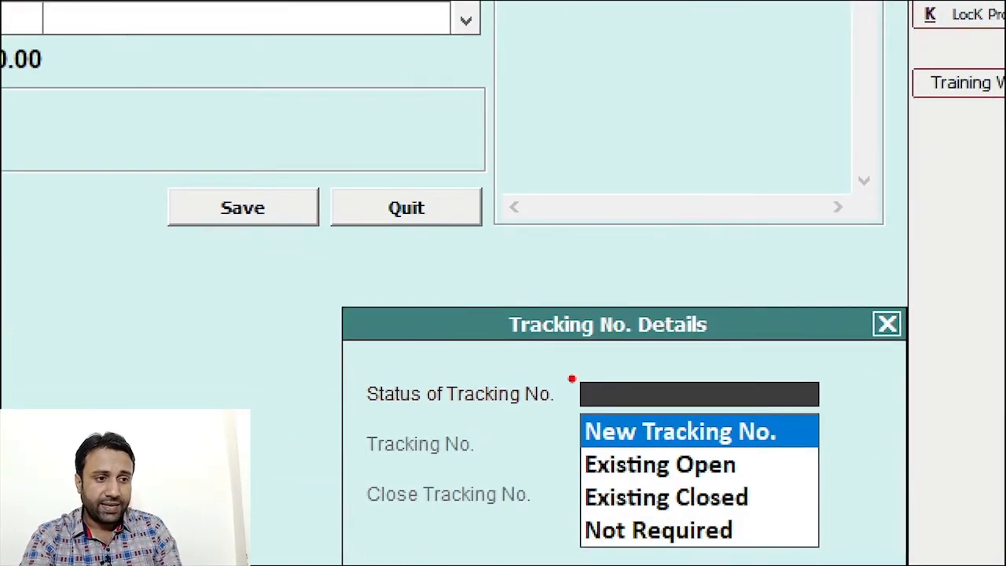
pyautogui.moveTo(542, 438); pyautogui.dragTo(863, 488)
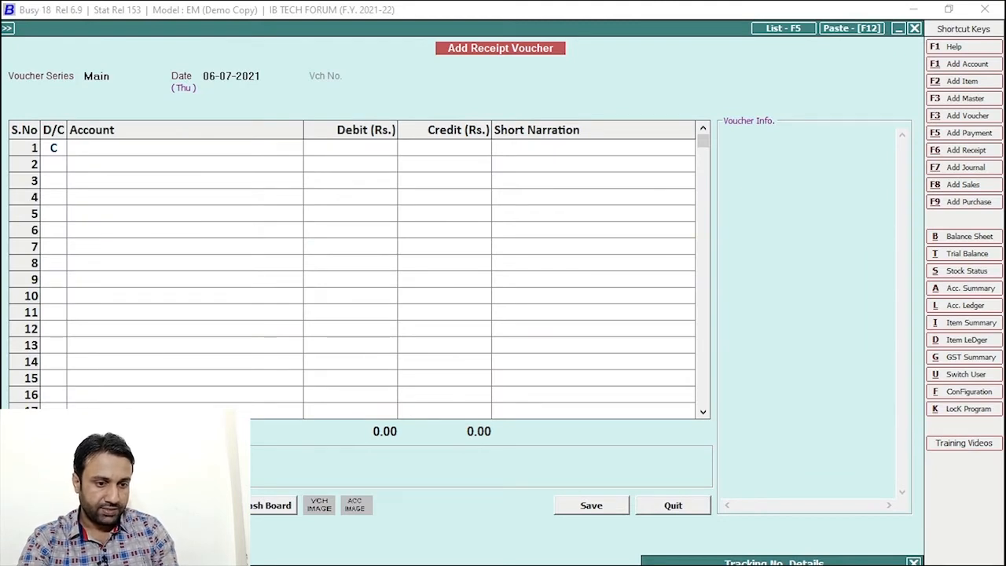
pyautogui.press('Return')
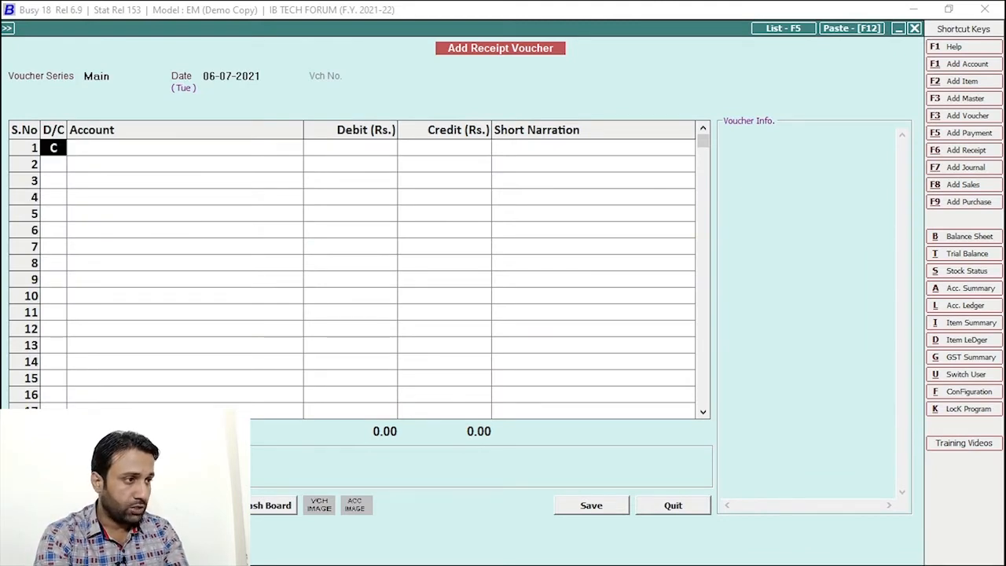
# Step: Credit the account MD AUTOS with Rs. 1,90,000 in the receipt voucher's first row
pyautogui.press('Return')
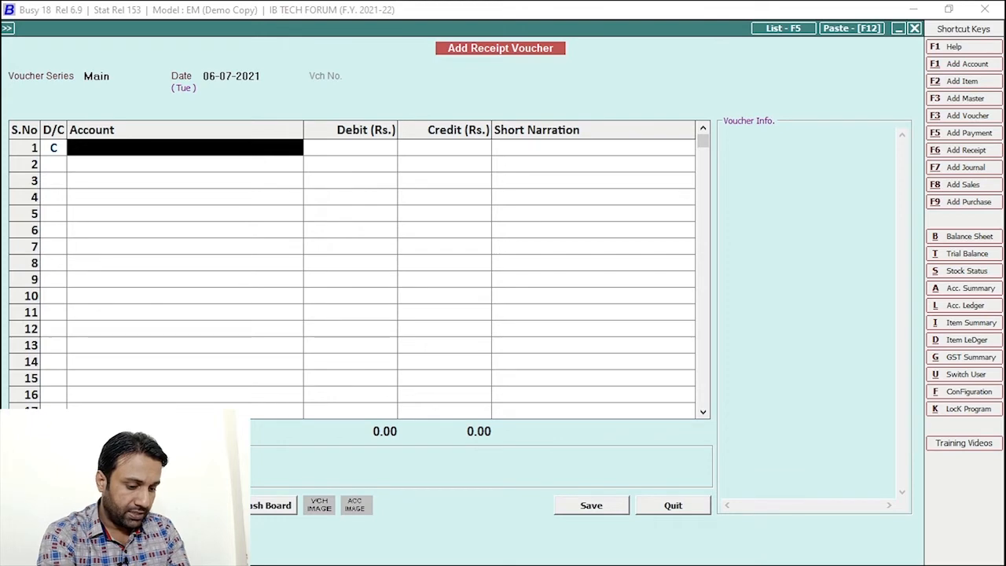
pyautogui.write('md')
pyautogui.press('Return')
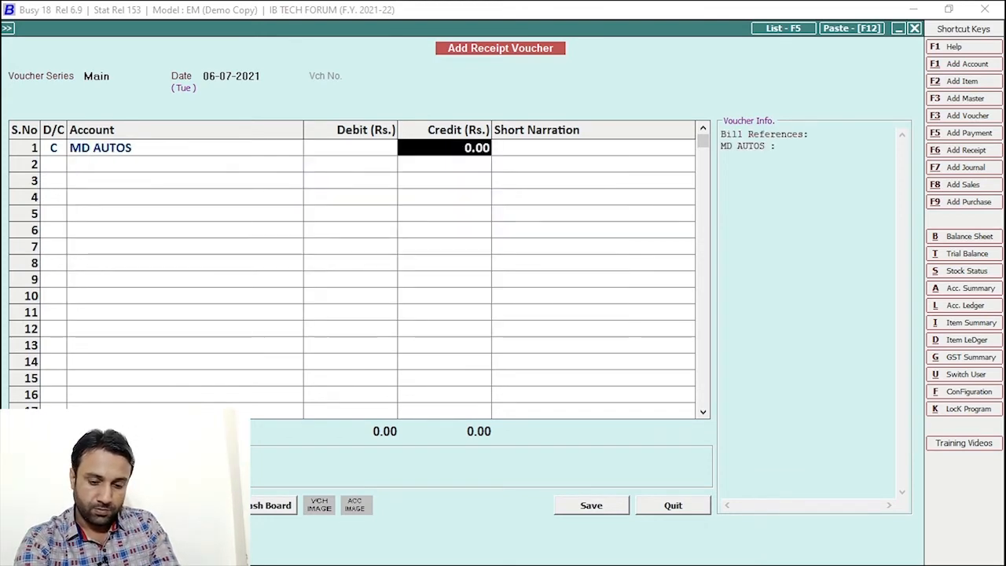
pyautogui.write('190000')
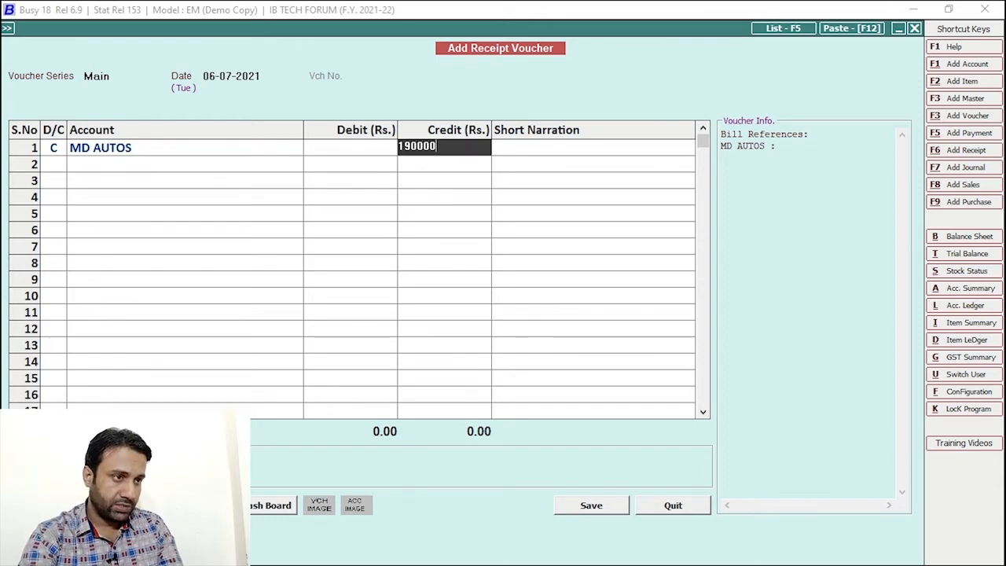
pyautogui.press('Return')
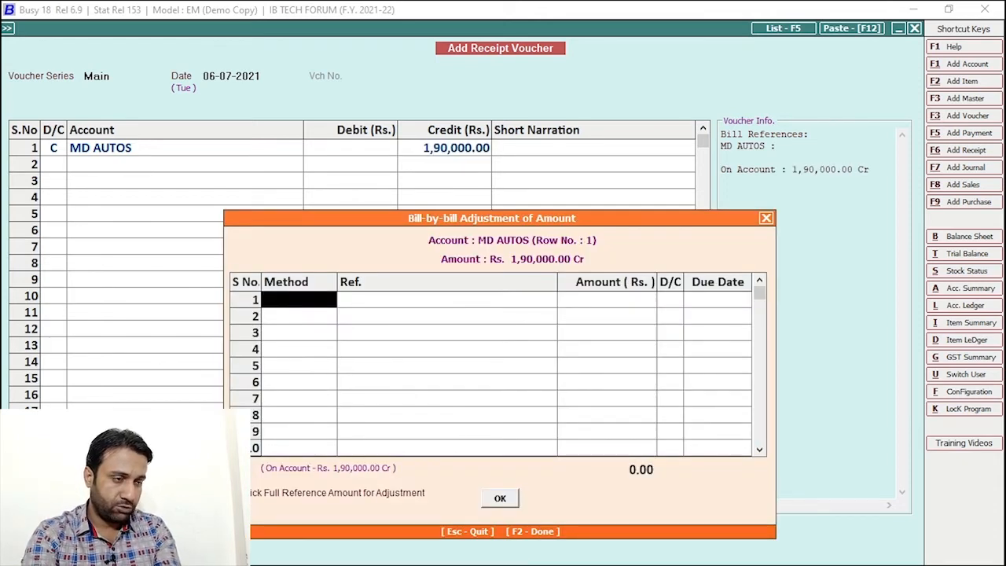
# Step: Adjust the MD AUTOS receipt against bill 3/2021-22 for Rs. 1,00,000 and bill 2/2021-22 for Rs. 90,000
pyautogui.press('Return')
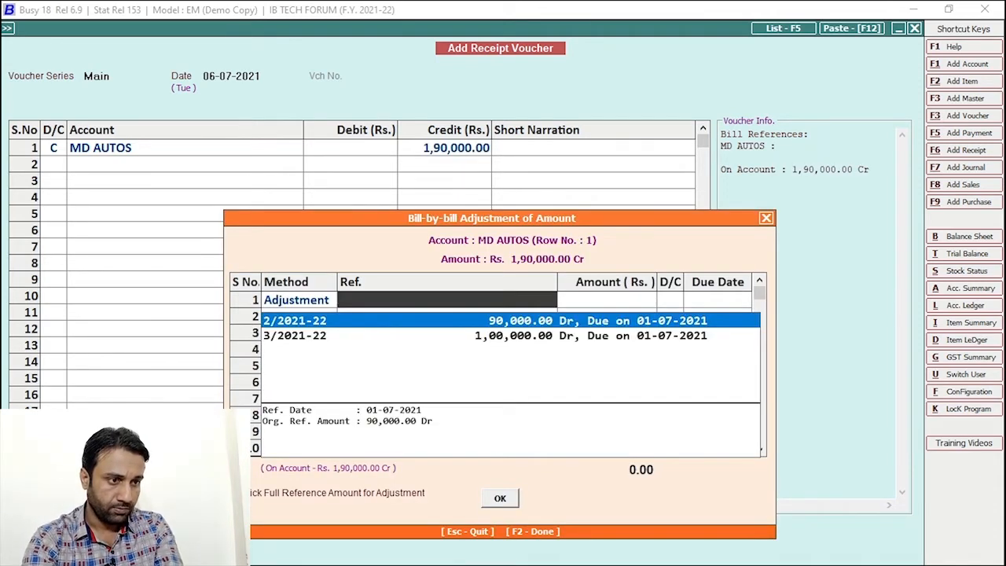
pyautogui.press('Down')
pyautogui.press('Return')
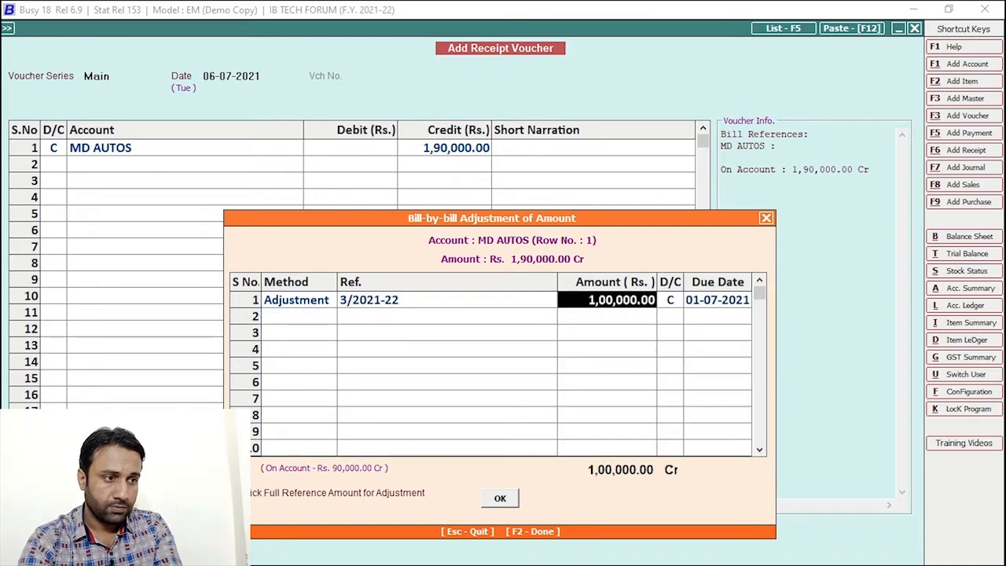
pyautogui.press('Return')
pyautogui.press('Return')
pyautogui.press('Return')
pyautogui.press('Return')
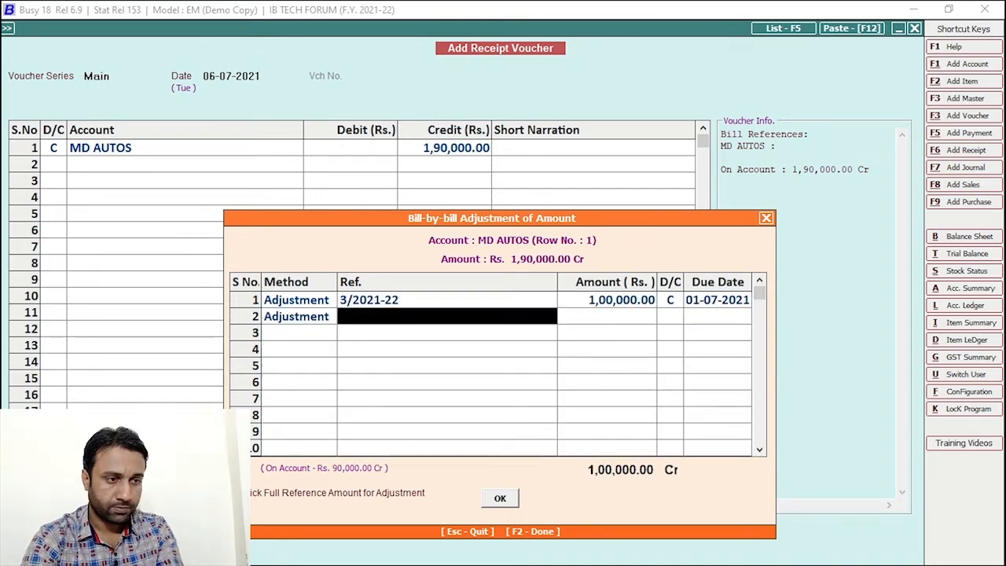
pyautogui.press('Return')
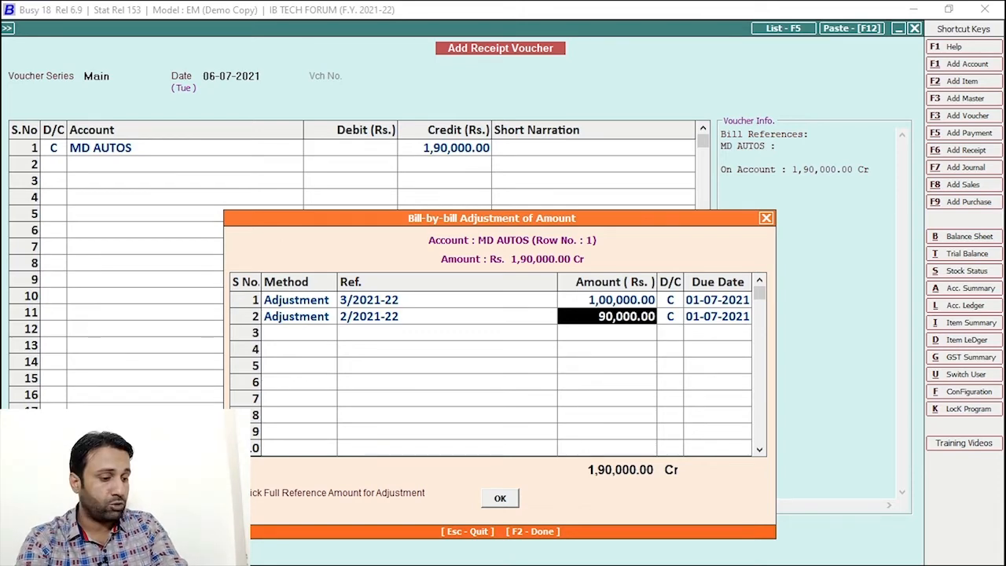
pyautogui.press('F2')
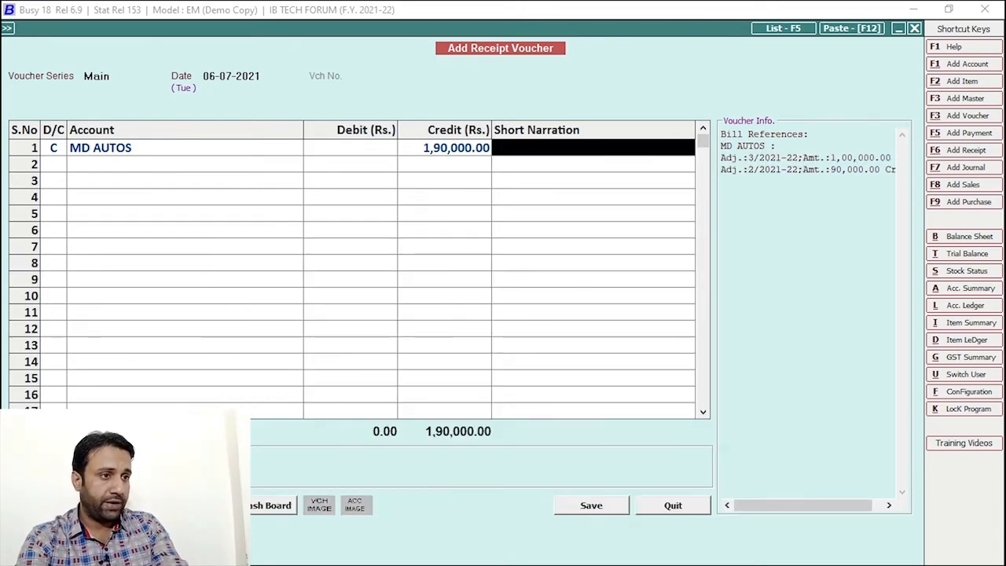
# Step: Debit Cash with Rs. 1,90,000 in the second row, save the receipt voucher, and leave voucher entry
pyautogui.press('Return')
pyautogui.press('Return')
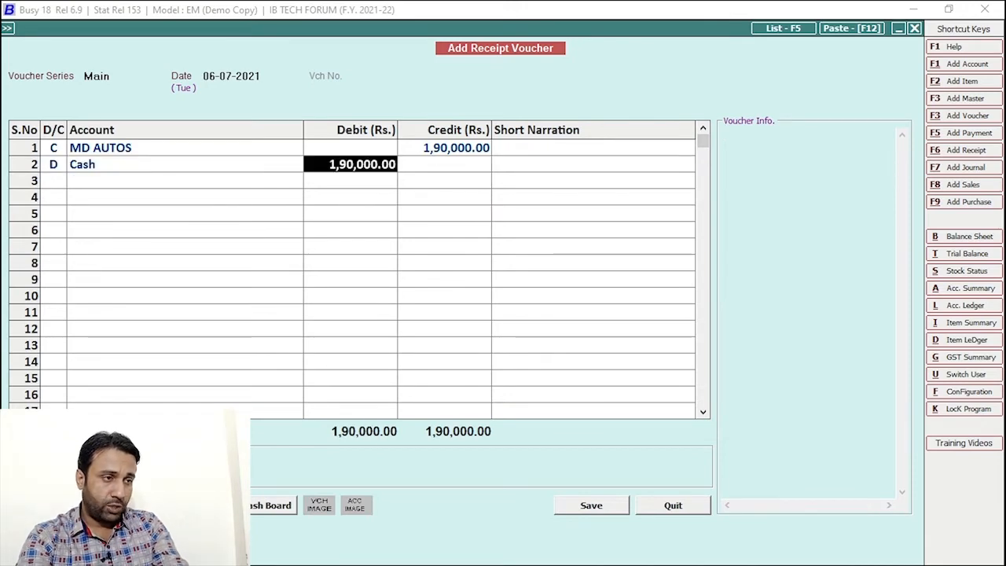
pyautogui.press('Return')
pyautogui.press('Return')
pyautogui.press('Return')
pyautogui.press('Escape')
pyautogui.press('Escape')
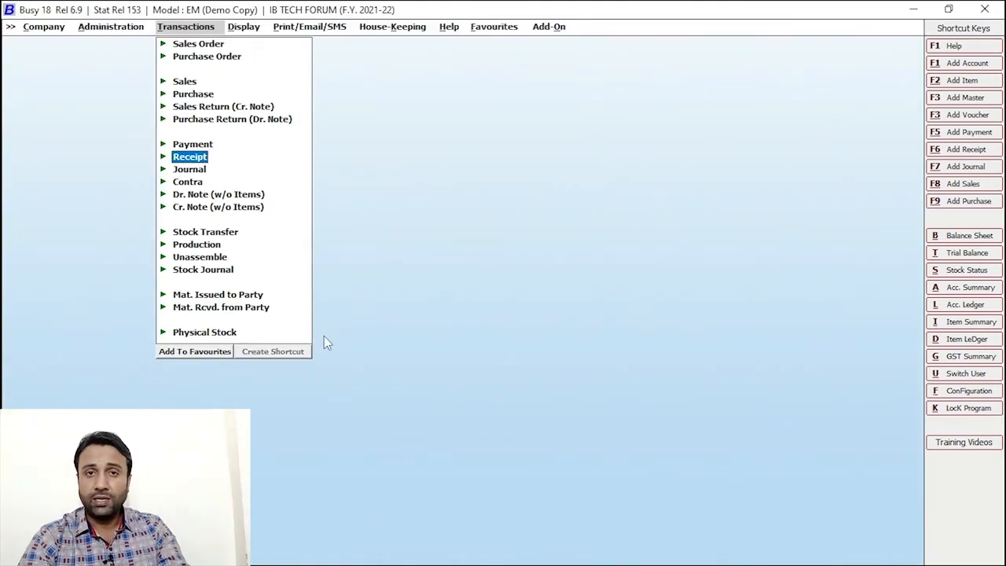
pyautogui.press('Escape')
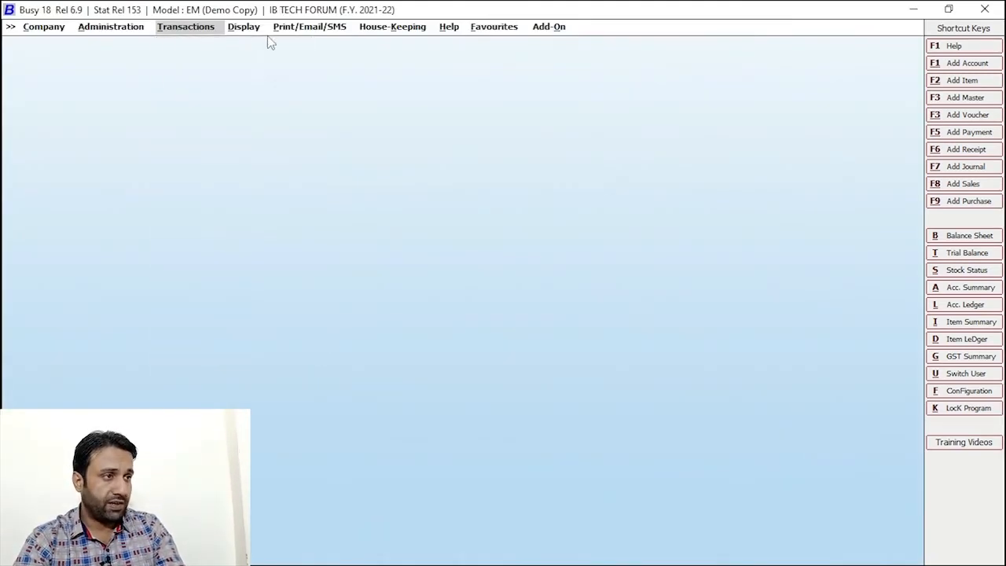
# Step: Open the Tracking No. Day Book report options for one tracking number
pyautogui.click(247, 32)
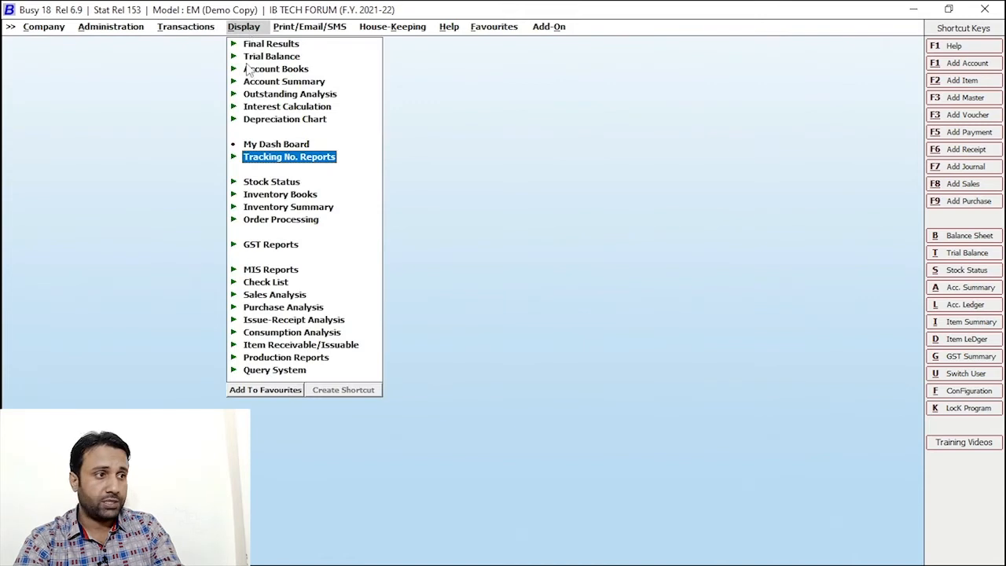
pyautogui.click(281, 160)
pyautogui.click(295, 170)
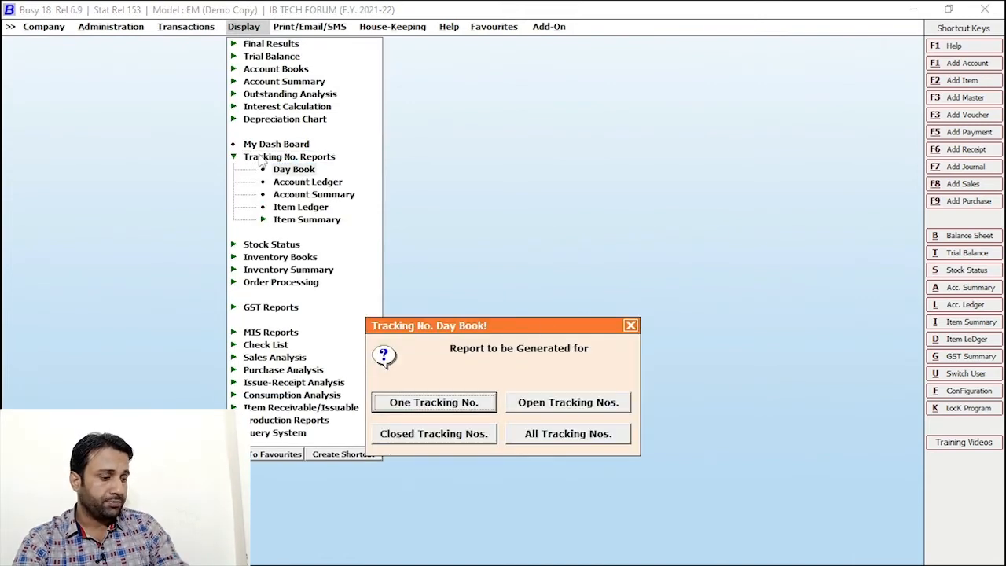
pyautogui.press('Escape')
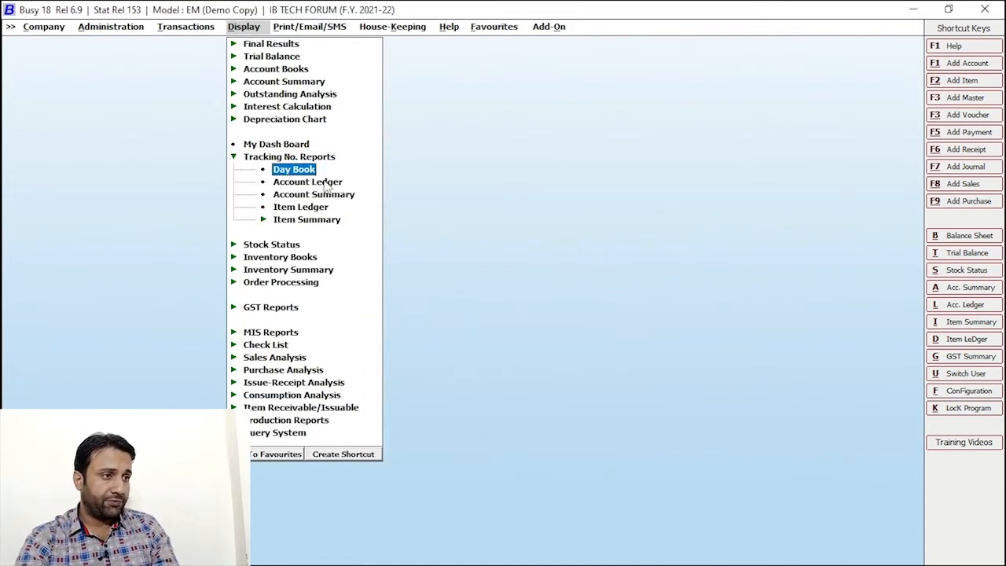
pyautogui.click(300, 169)
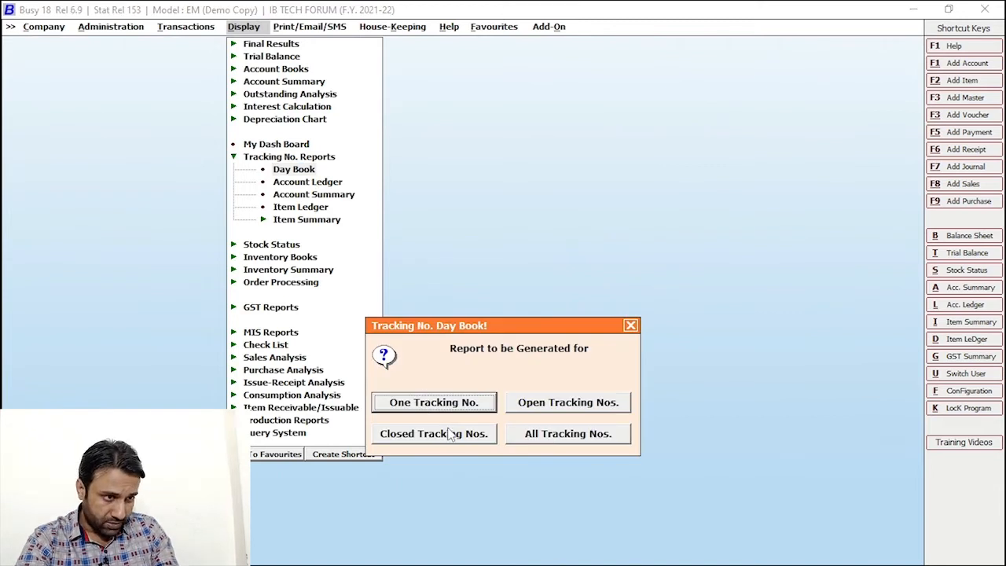
pyautogui.click(467, 406)
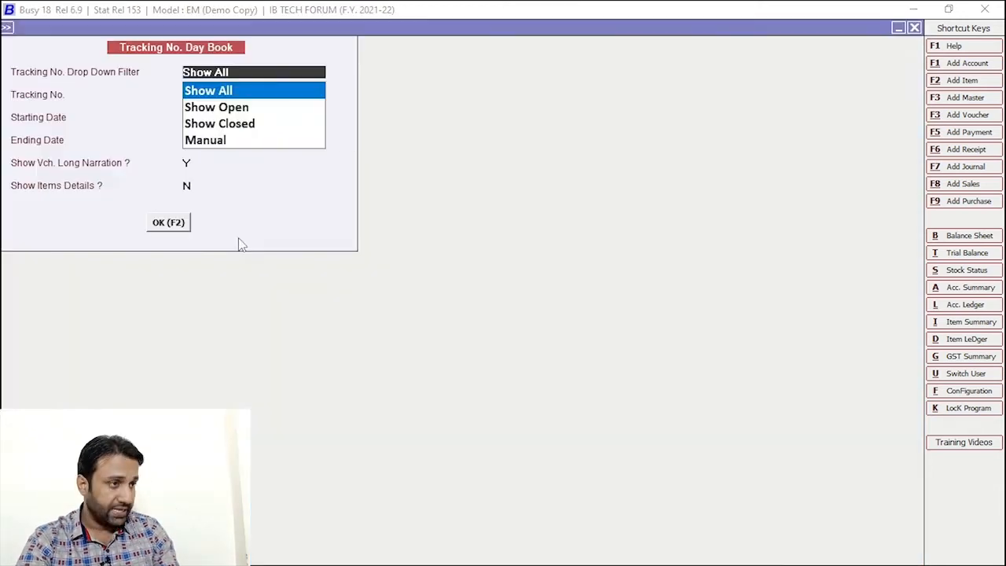
# Step: Generate the day book for tracking number 234 from 06-07-2021 to 06-07-2021 with the Show Closed filter
pyautogui.press('Down')
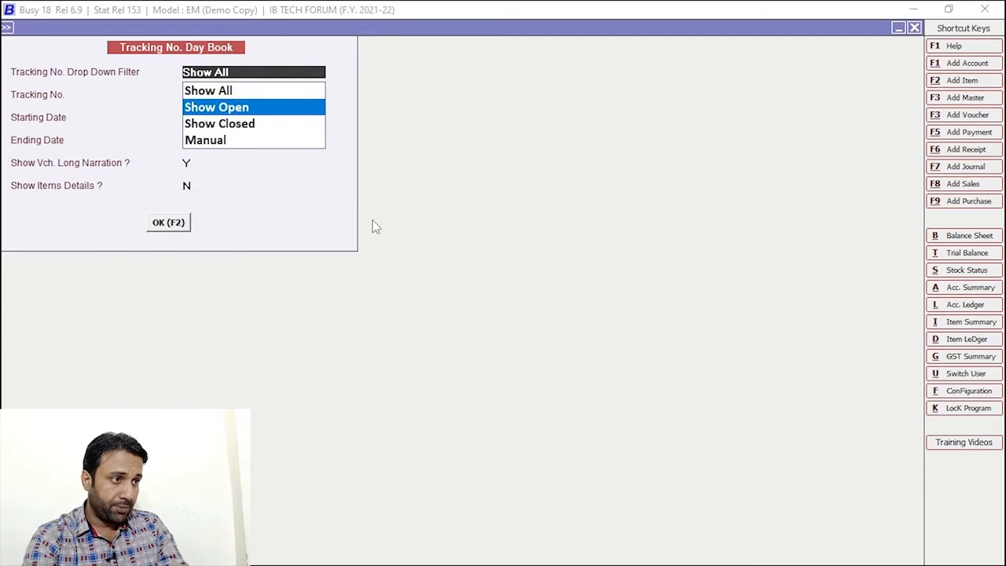
pyautogui.press('Down')
pyautogui.press('Return')
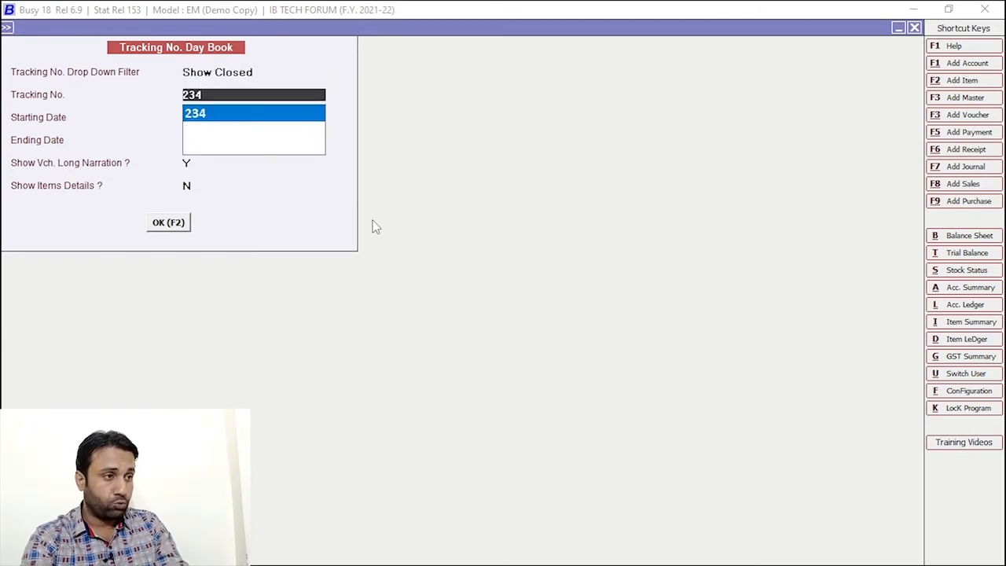
pyautogui.press('Return')
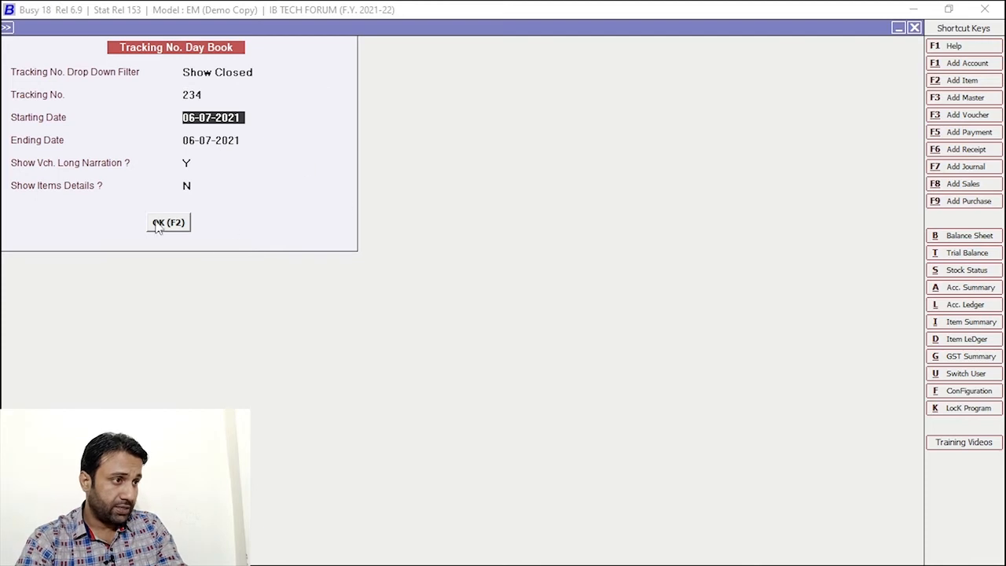
pyautogui.click(180, 224)
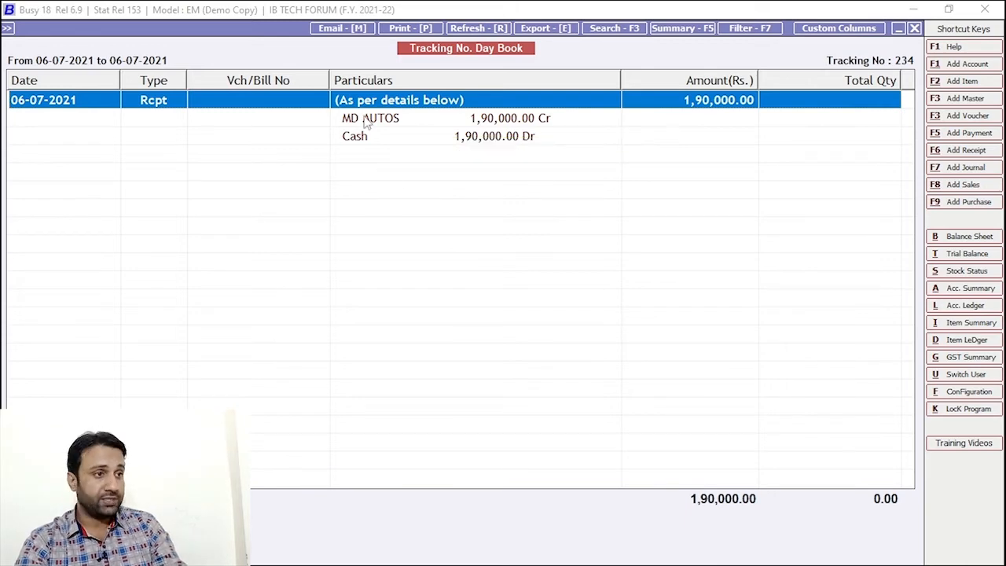
# Step: Open the receipt voucher from the day book, inspect the bill-by-bill adjustment of MD AUTOS, and close the voucher and report
pyautogui.doubleClick(306, 103)
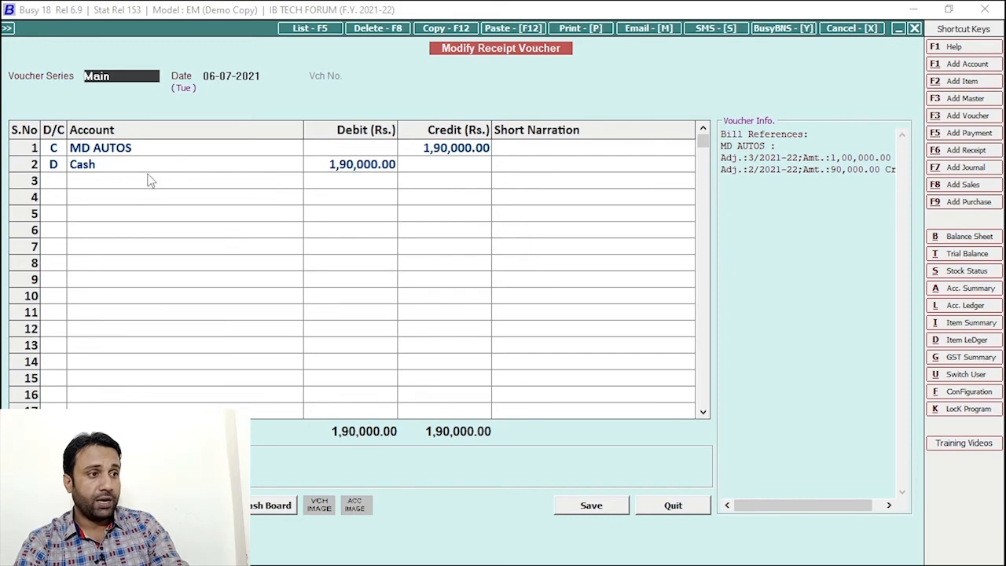
pyautogui.click(137, 151)
pyautogui.press('Return')
pyautogui.press('Return')
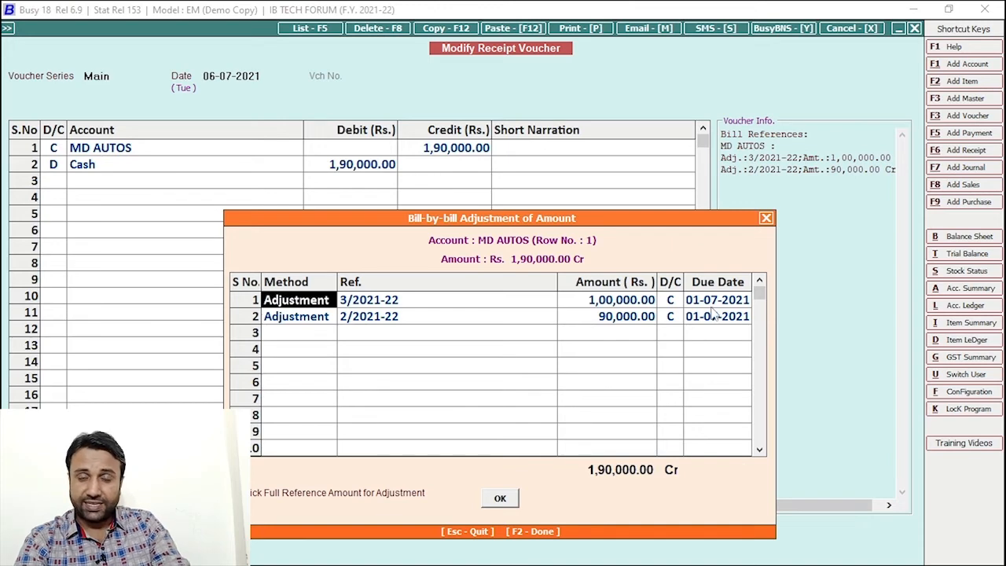
pyautogui.press('Escape')
pyautogui.press('Escape')
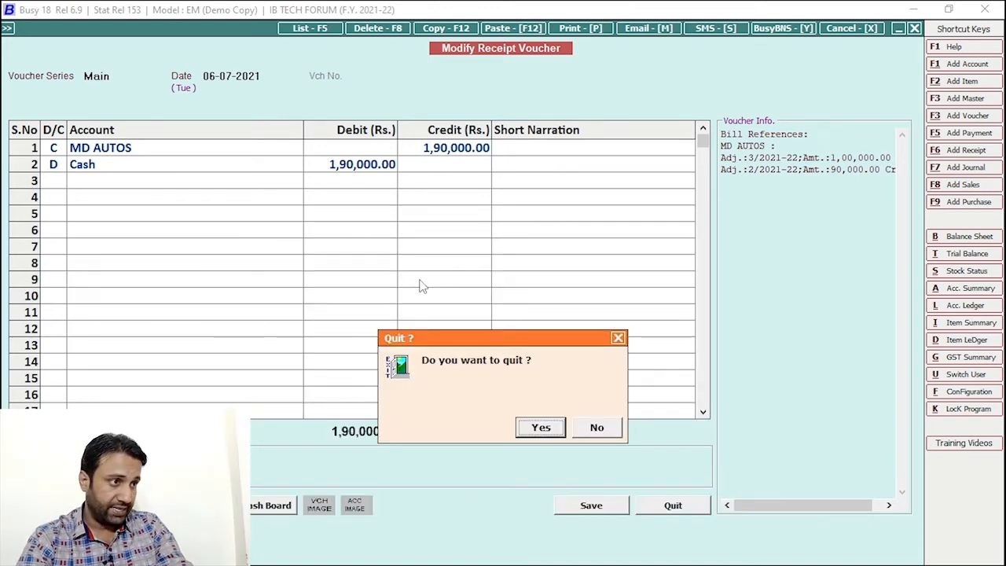
pyautogui.press('Return')
pyautogui.press('Escape')
pyautogui.press('Escape')
pyautogui.press('Escape')
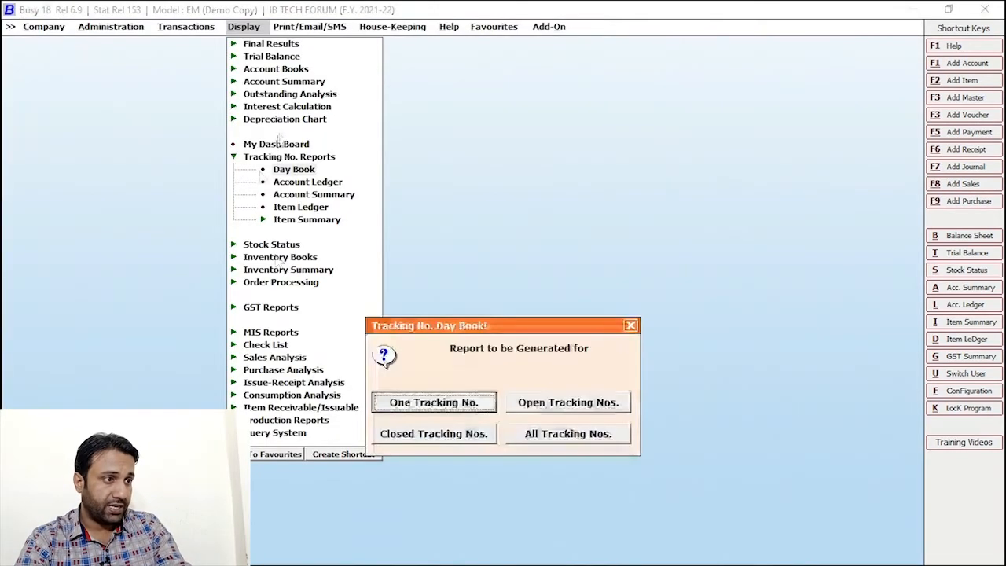
pyautogui.press('Return')
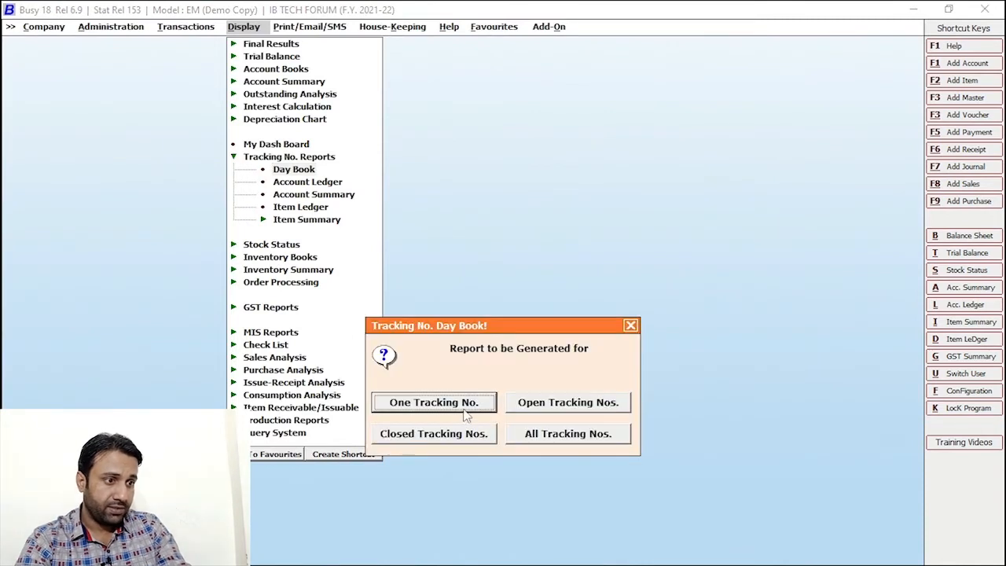
pyautogui.press('Escape')
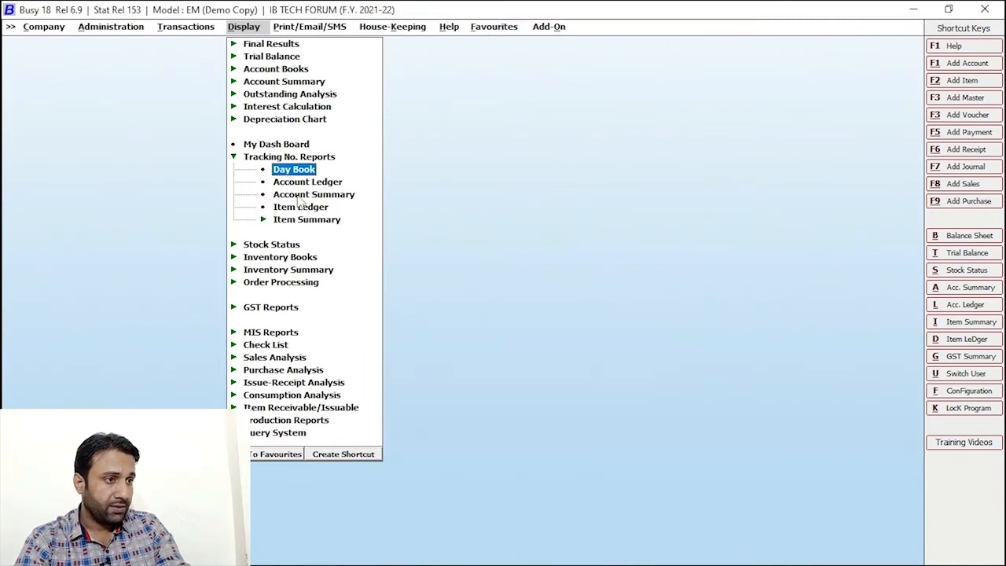
# Step: Open the Tracking No. Account Ledger for one tracking number and choose 234 with the Show Closed filter
pyautogui.press('Down')
pyautogui.press('Return')
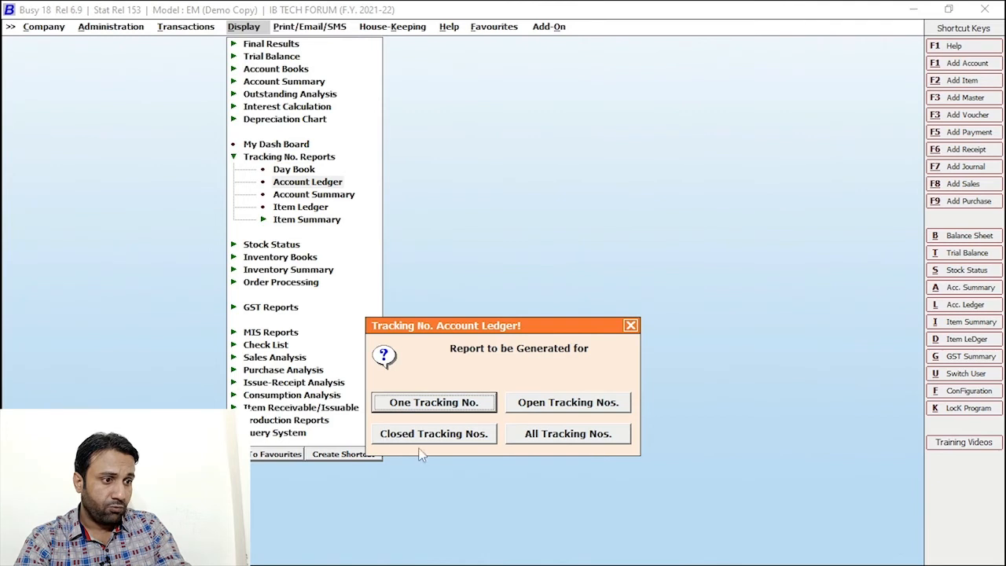
pyautogui.click(422, 406)
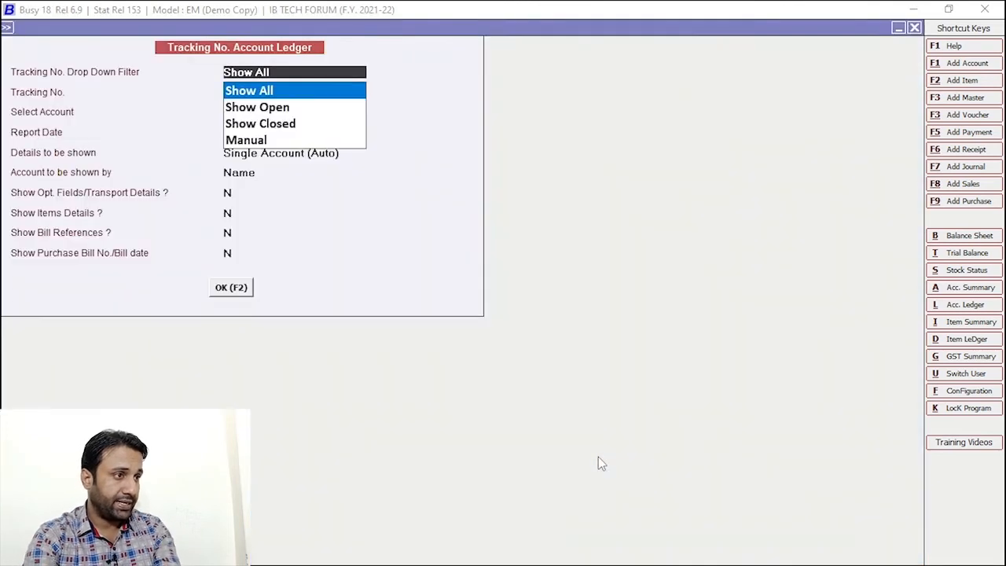
pyautogui.press('Down')
pyautogui.press('Down')
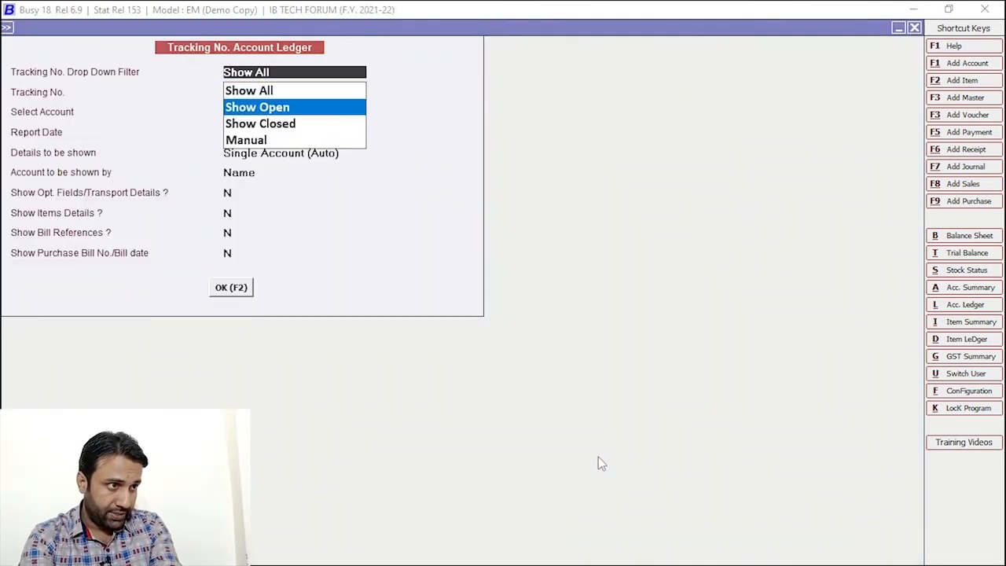
pyautogui.press('Return')
pyautogui.press('Return')
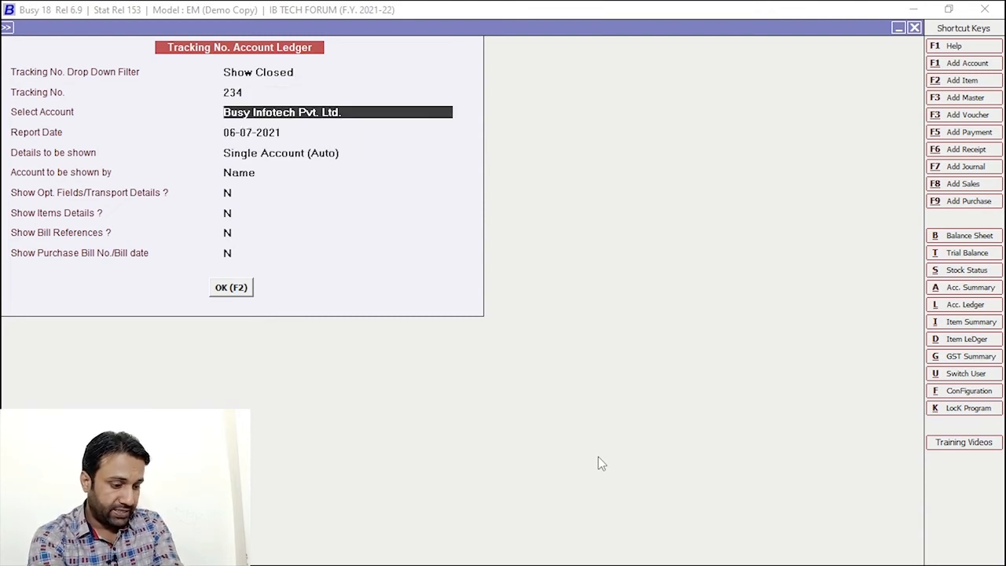
# Step: View the ledger for account MD AUTOS as of 06-07-2021 with Show Items Details set to Y, and close the report
pyautogui.write('md')
pyautogui.press('Return')
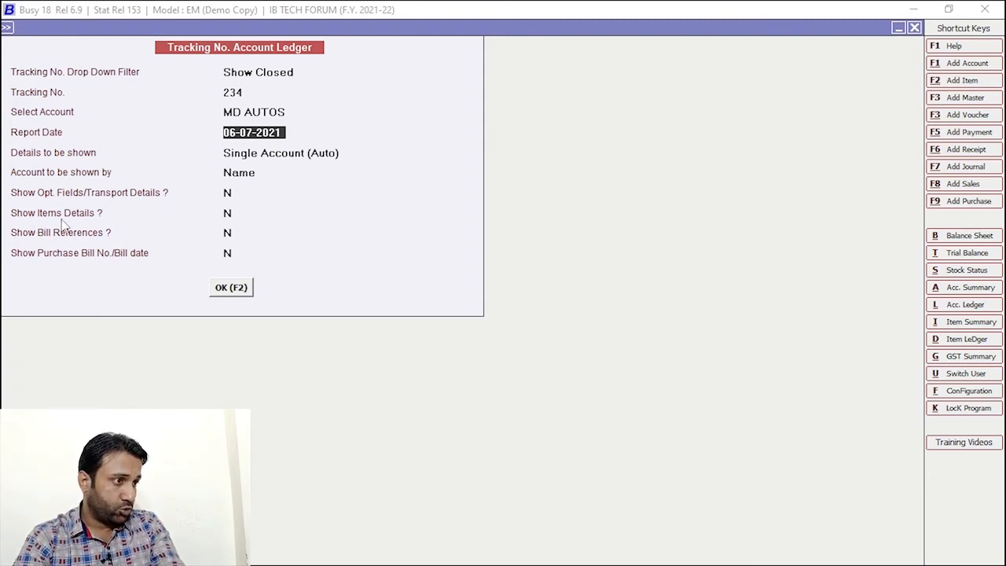
pyautogui.click(228, 214)
pyautogui.write('Y')
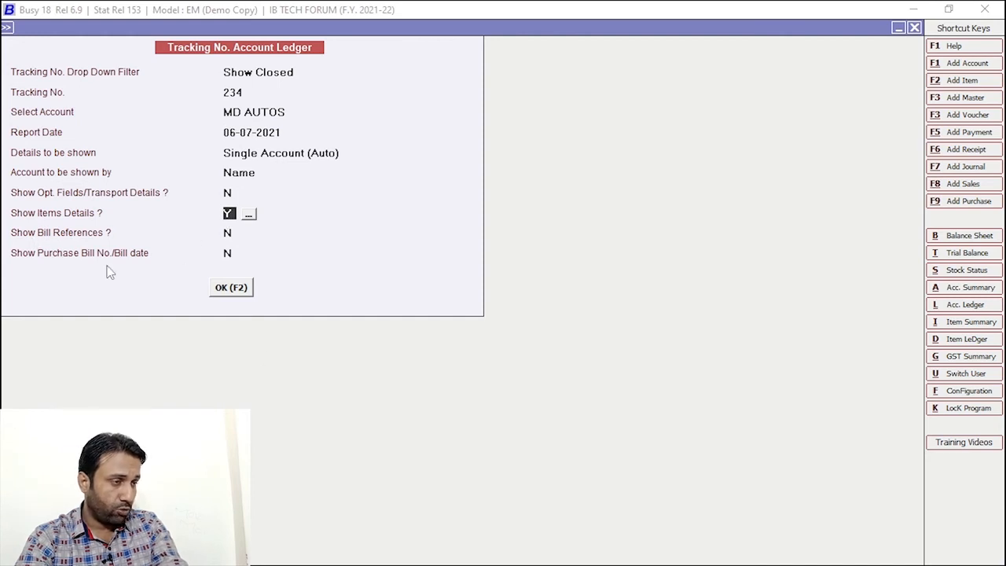
pyautogui.click(232, 289)
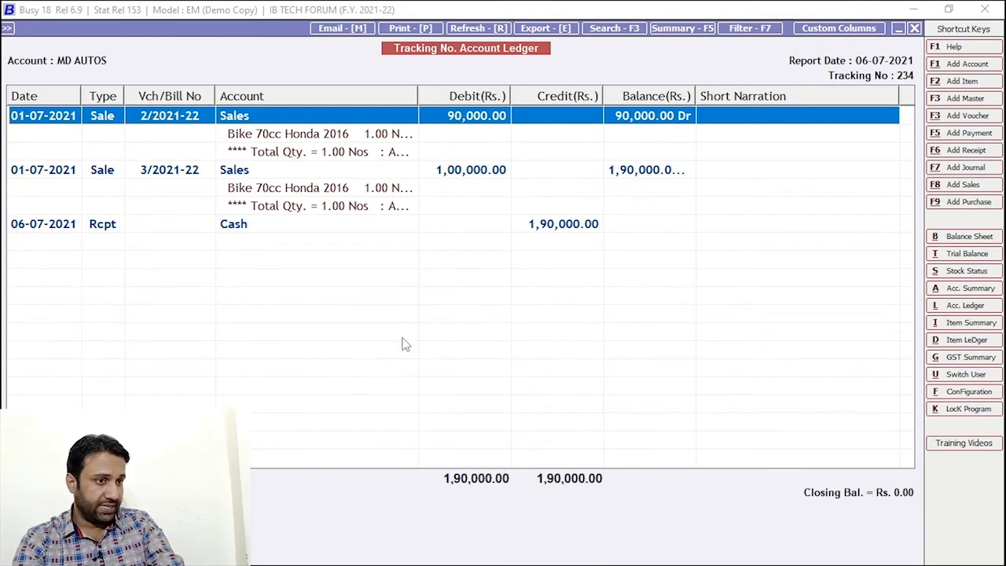
pyautogui.press('Escape')
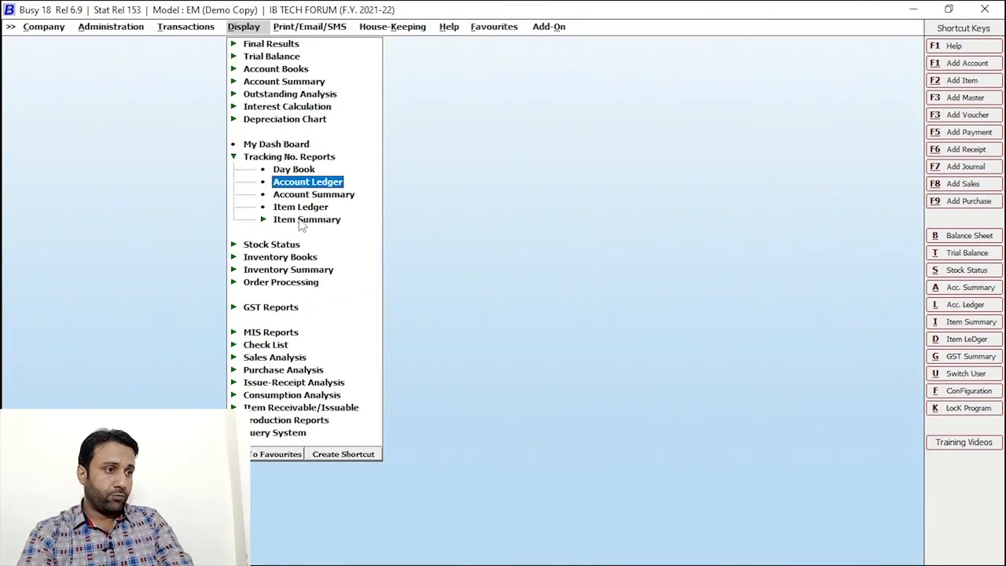